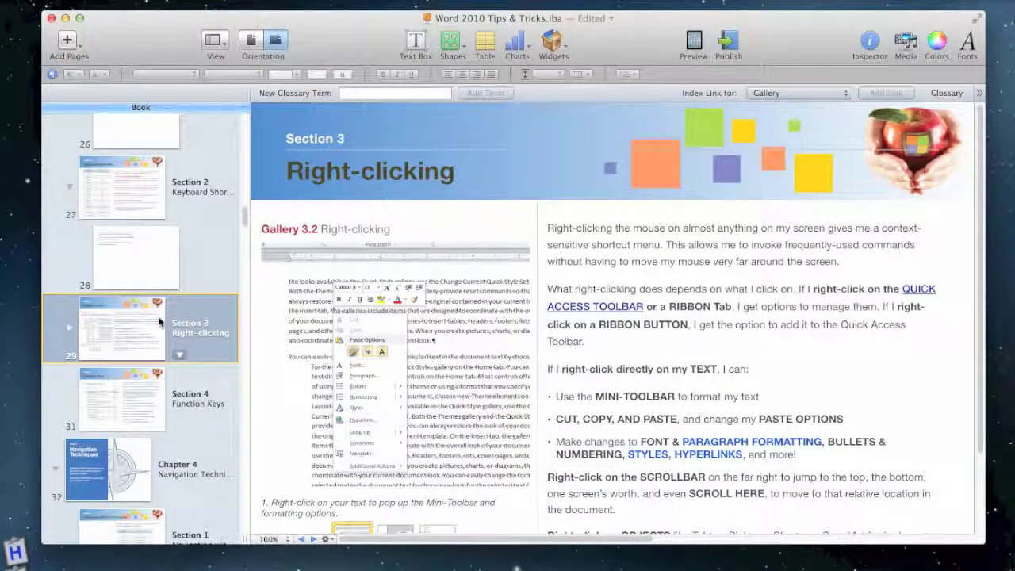
Switch to the Word document and review the Drawing Canvas section at its end
{"action": "left_click", "coordinate": [138, 402]}
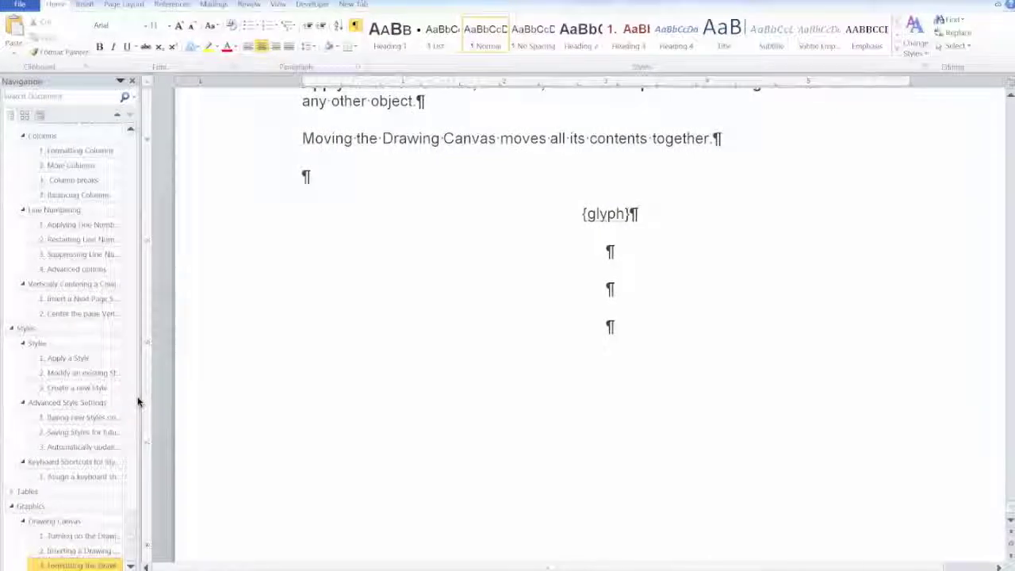
{"action": "scroll", "coordinate": [462, 356], "scroll_direction": "up", "scroll_amount": 10}
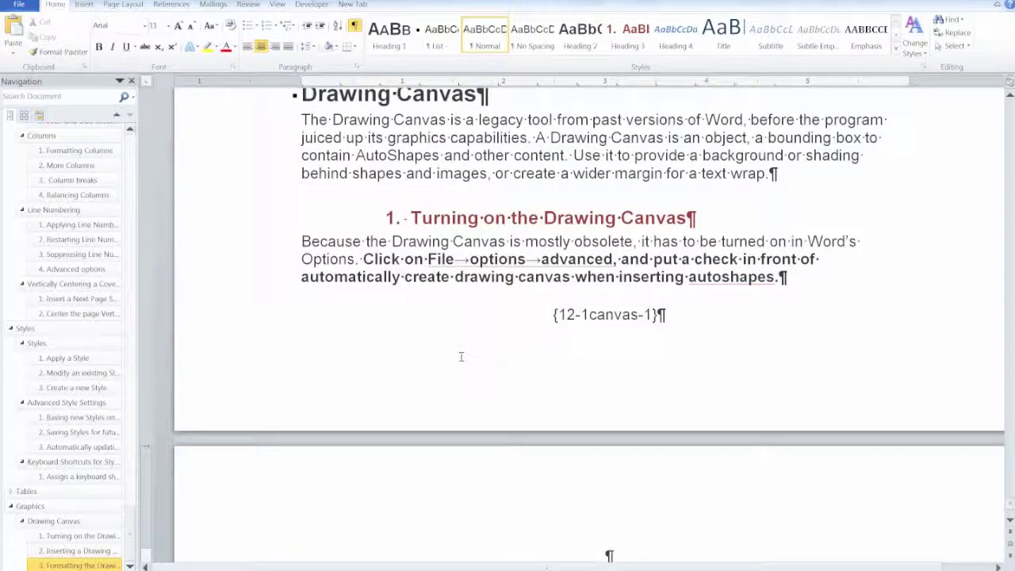
{"action": "scroll", "coordinate": [460, 356], "scroll_direction": "down", "scroll_amount": 15}
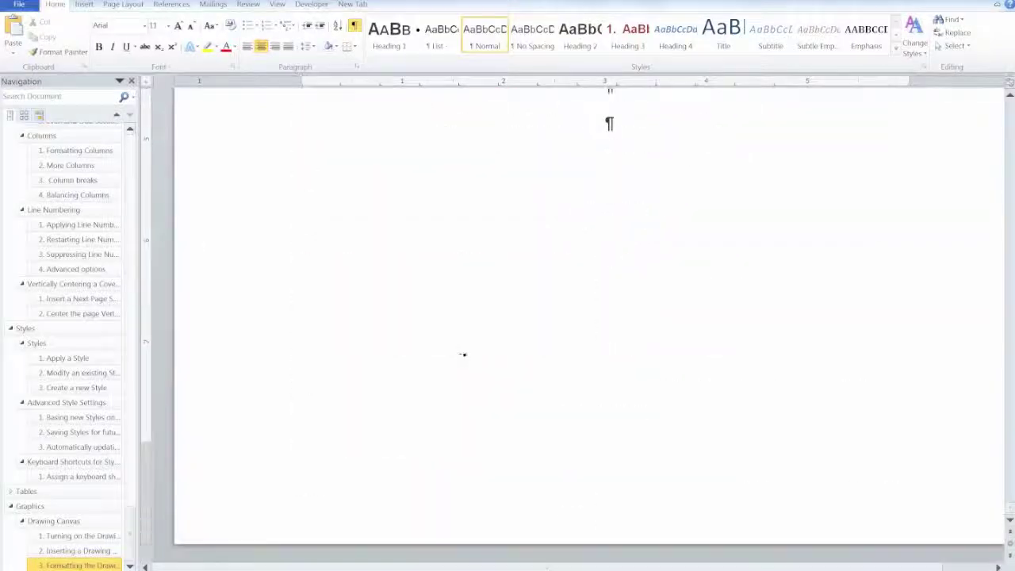
{"action": "scroll", "coordinate": [463, 354], "scroll_direction": "up", "scroll_amount": 1}
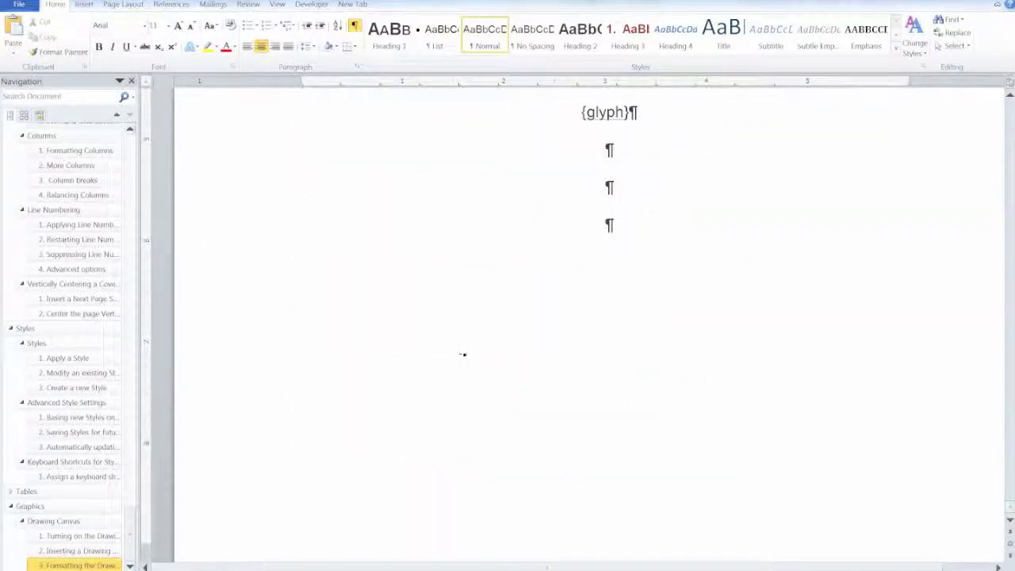
{"action": "scroll", "coordinate": [463, 355], "scroll_direction": "up", "scroll_amount": 7}
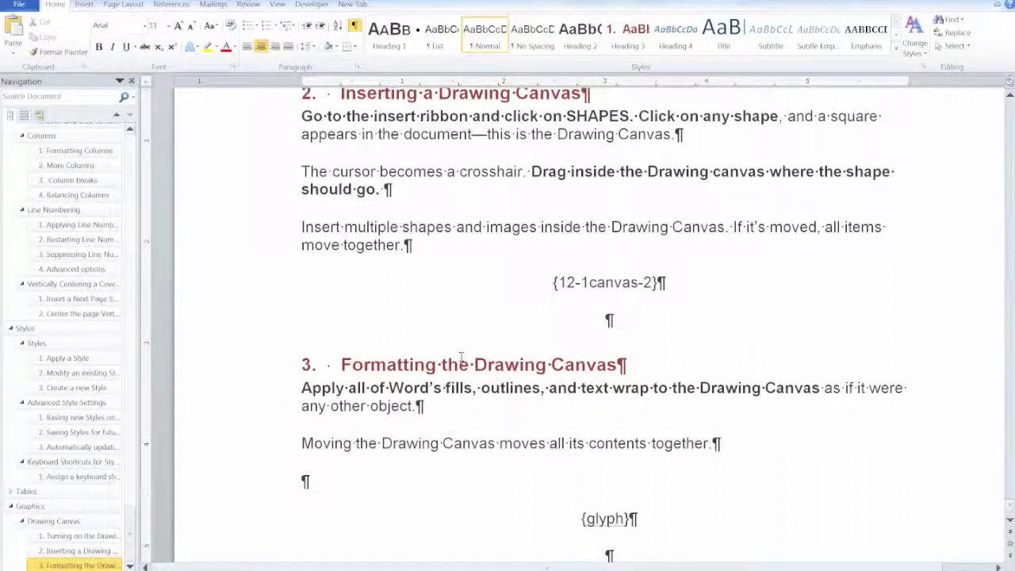
{"action": "scroll", "coordinate": [461, 357], "scroll_direction": "down", "scroll_amount": 8}
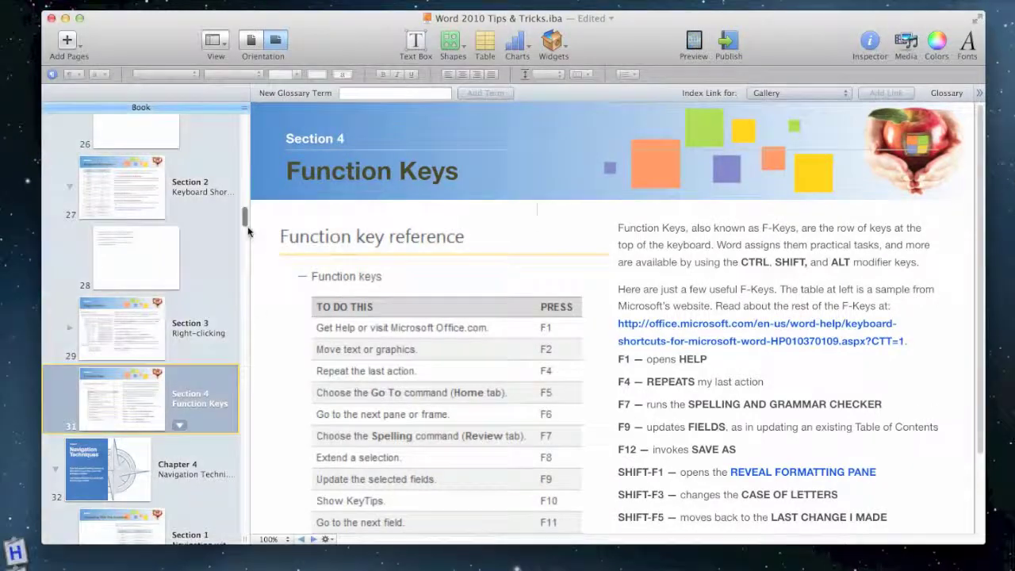
In the iBooks Author book, open Chapter 12's Taking Screenshots section and copy all of its body text
{"action": "left_click_drag", "start_coordinate": [245, 219], "coordinate": [251, 459]}
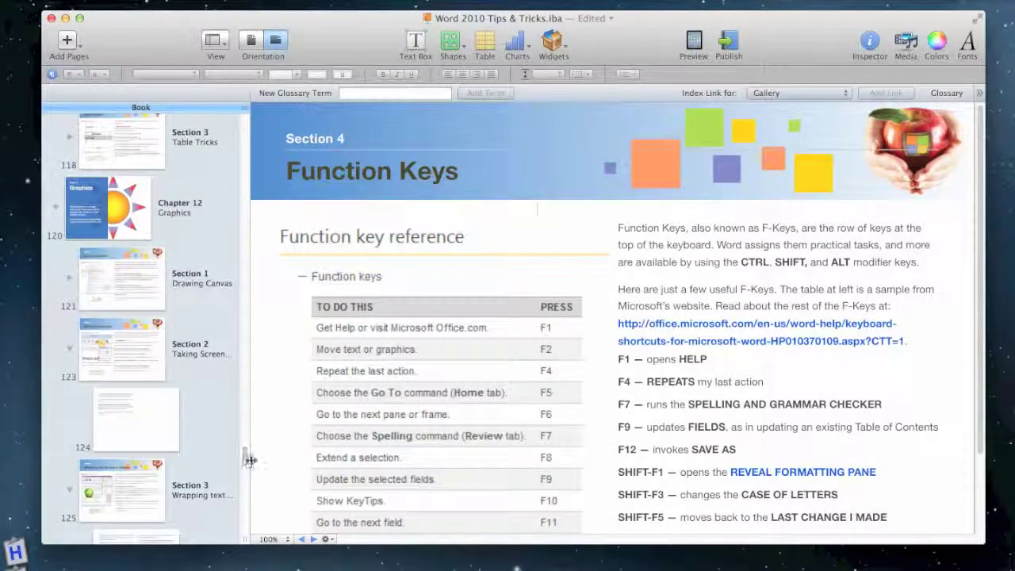
{"action": "left_click", "coordinate": [142, 347]}
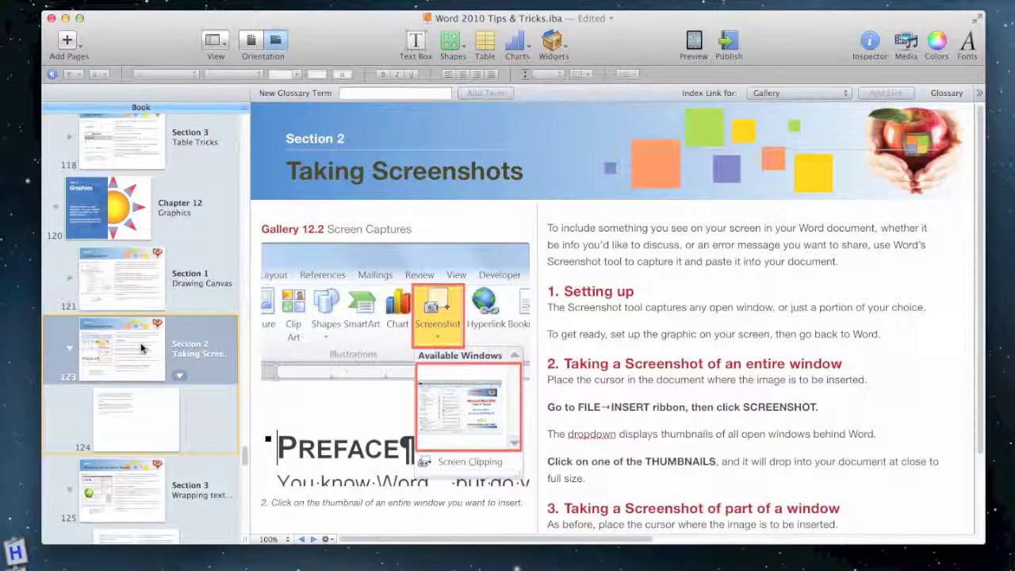
{"action": "left_click", "coordinate": [623, 235]}
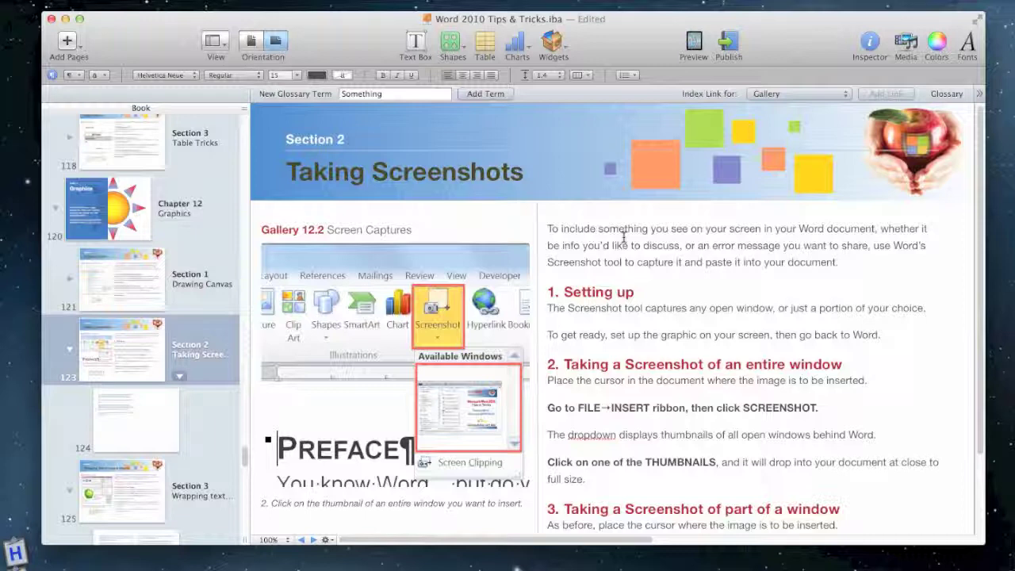
{"action": "key", "text": "super+a"}
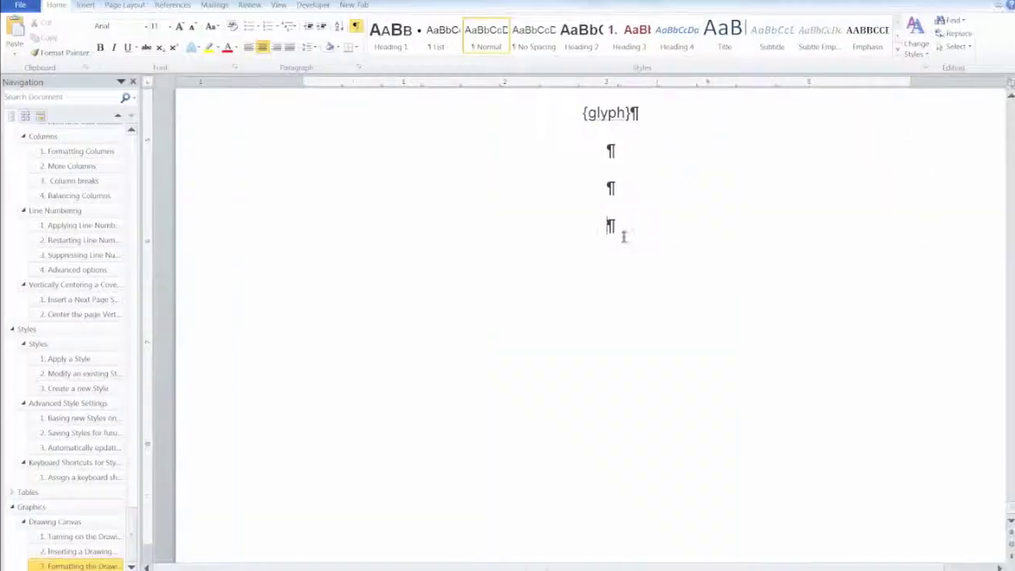
In the Word document, enter "Taking Screenshots" on the last empty line and apply the Heading 2 style
{"action": "type", "text": "Take"}
{"action": "key", "text": "BackSpace"}
{"action": "type", "text": "ing"}
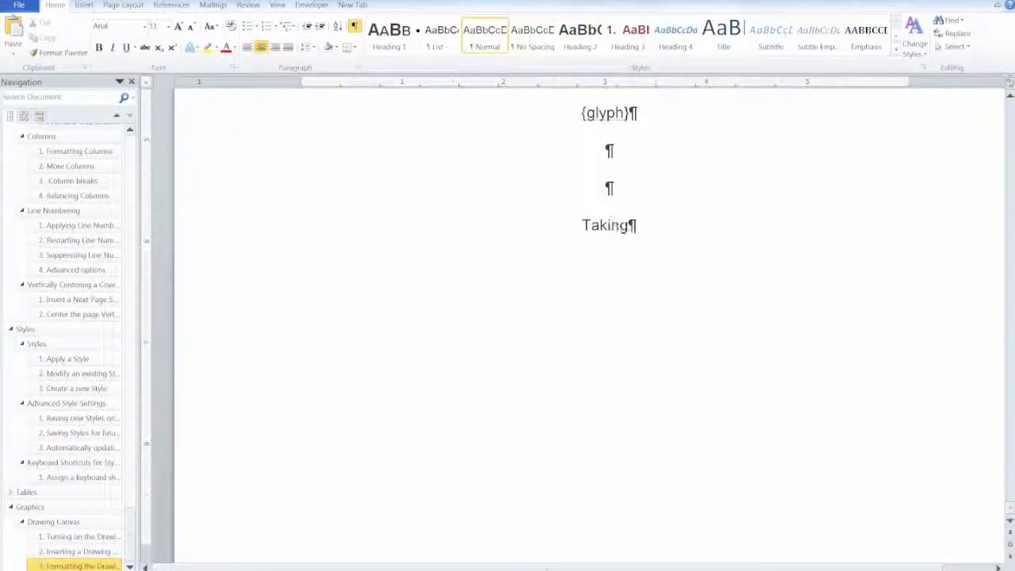
{"action": "type", "text": " Screenshots"}
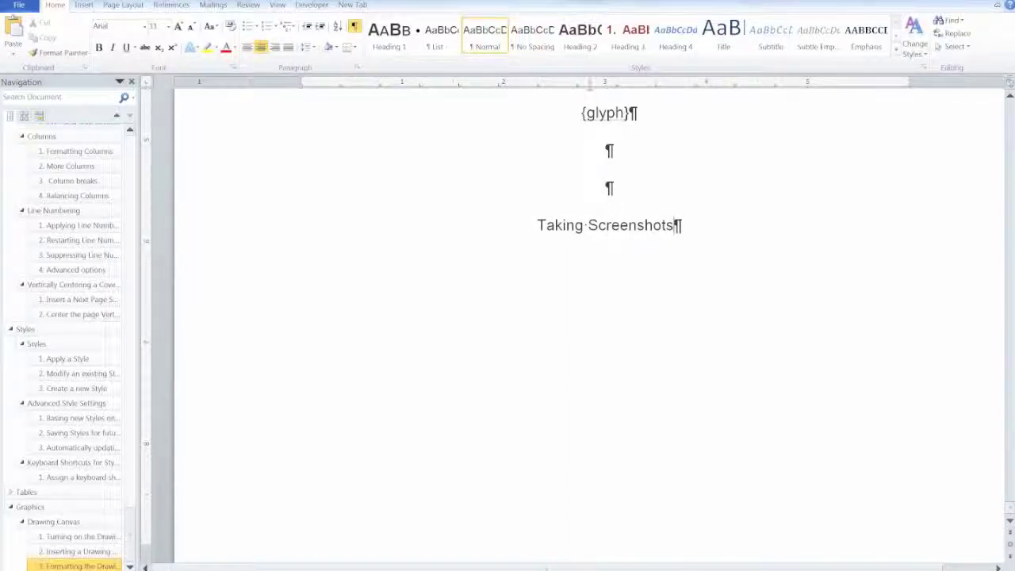
{"action": "left_click", "coordinate": [583, 45]}
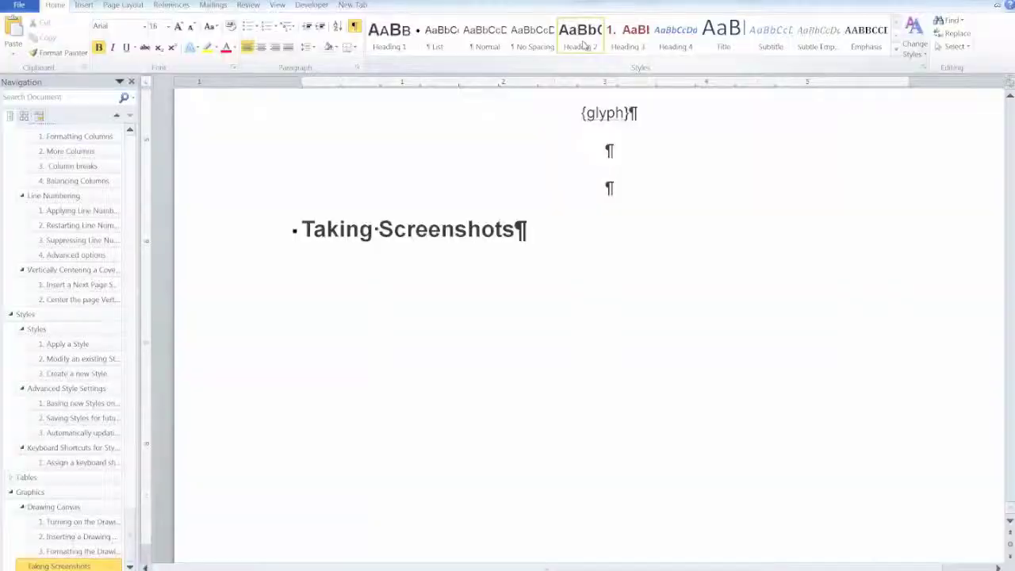
Paste the copied section text below the Taking Screenshots heading using Merge Formatting
{"action": "key", "text": "ctrl+v"}
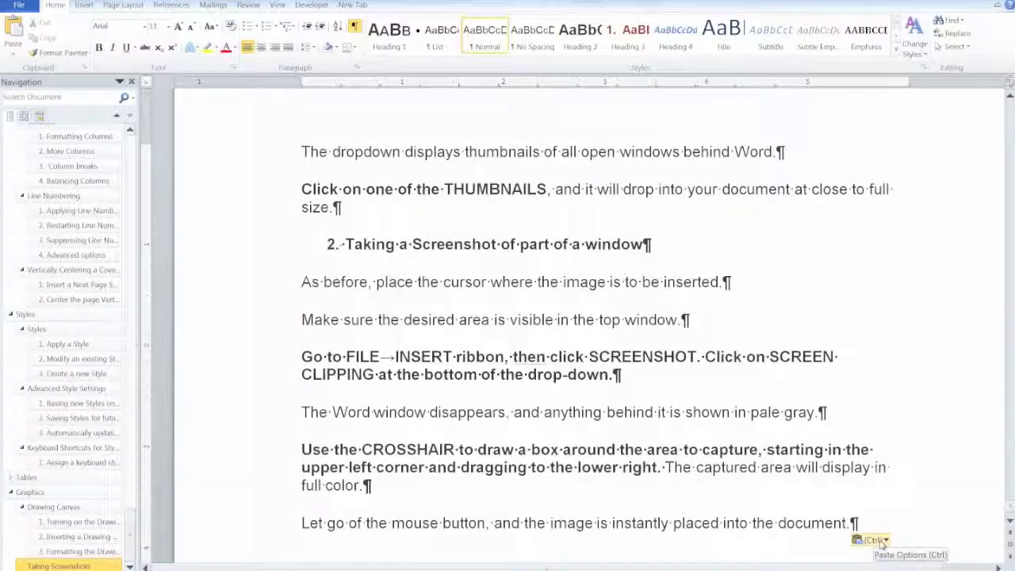
{"action": "left_click", "coordinate": [880, 540]}
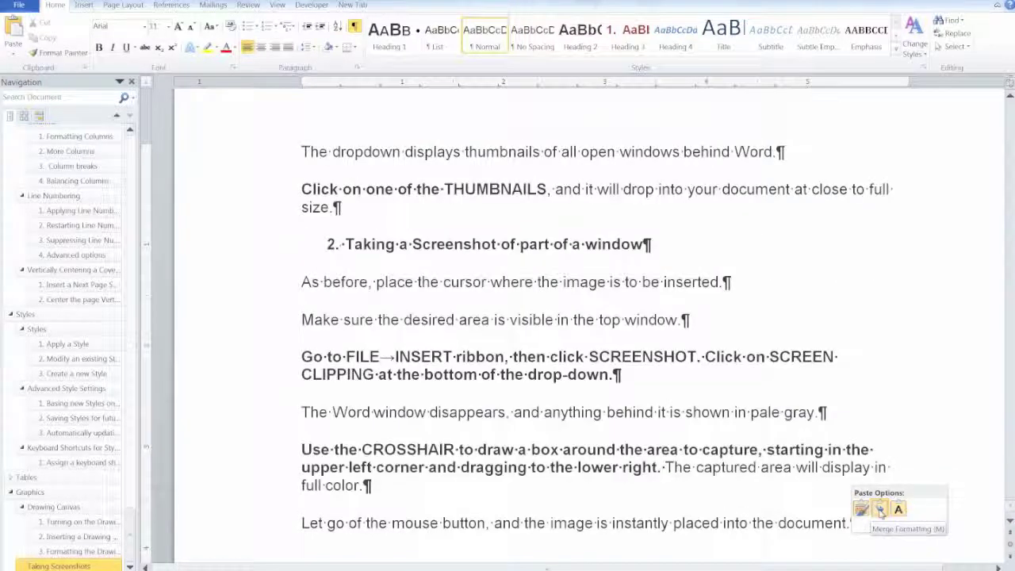
{"action": "left_click", "coordinate": [878, 509]}
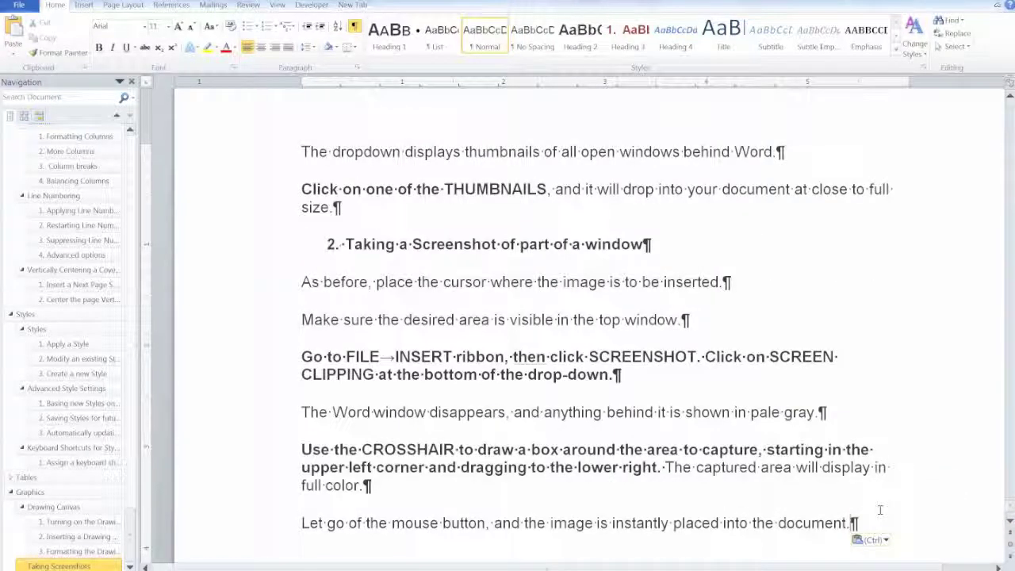
Examine the setting for pasting from other programs in Word's advanced options, leaving without changes
{"action": "left_click", "coordinate": [20, 6]}
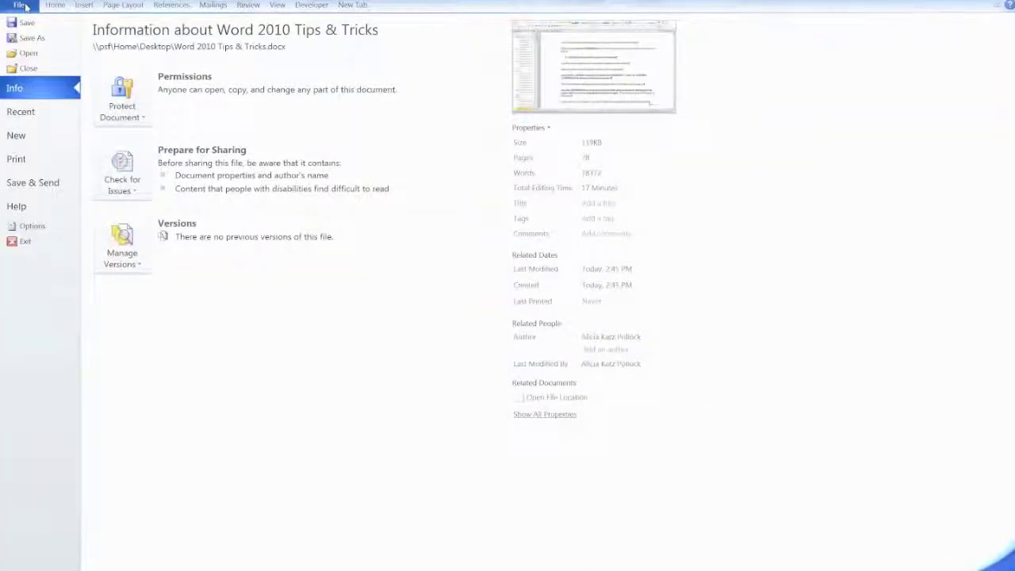
{"action": "left_click", "coordinate": [30, 228]}
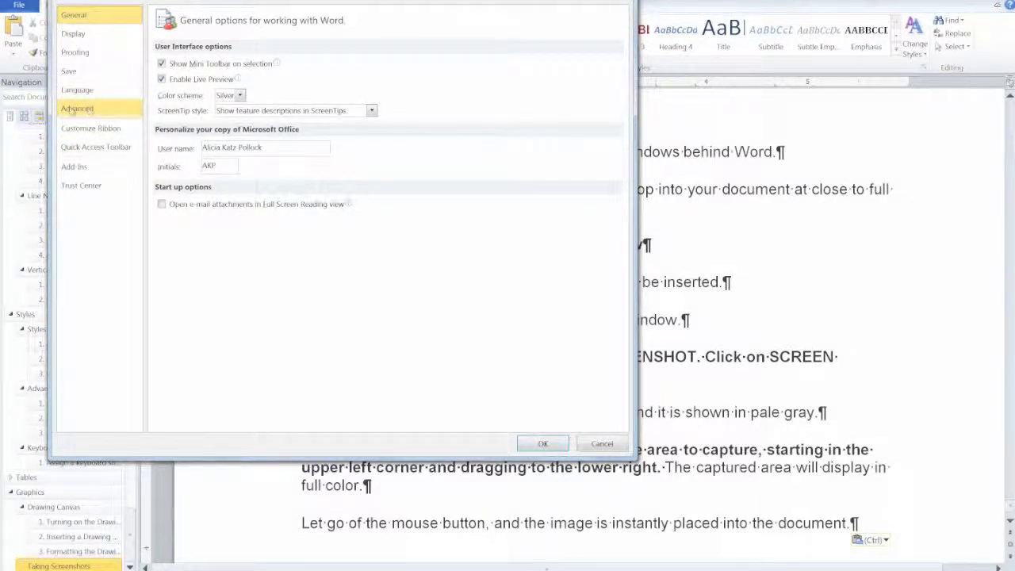
{"action": "left_click", "coordinate": [94, 111]}
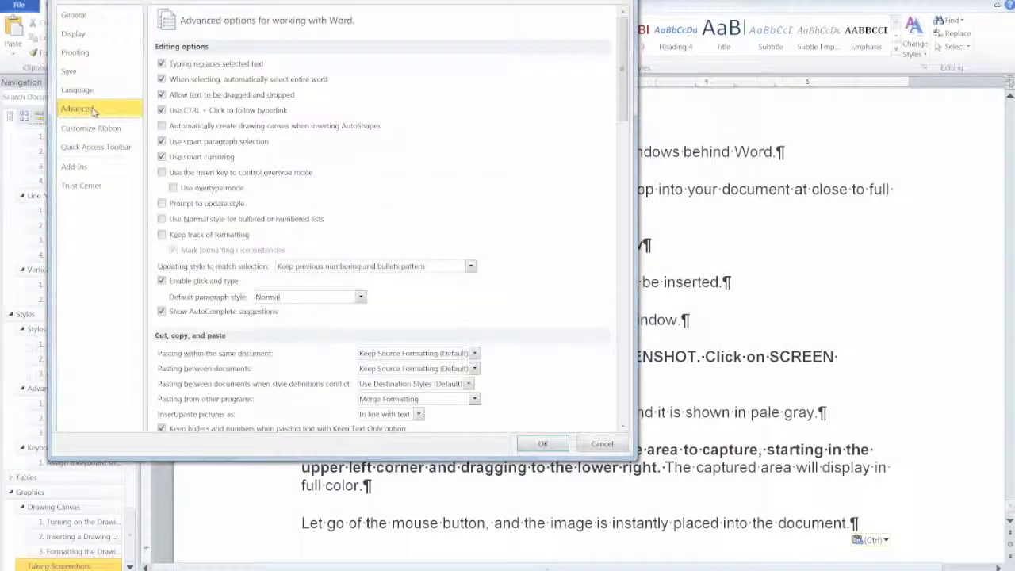
{"action": "scroll", "coordinate": [238, 306], "scroll_direction": "down", "scroll_amount": 3}
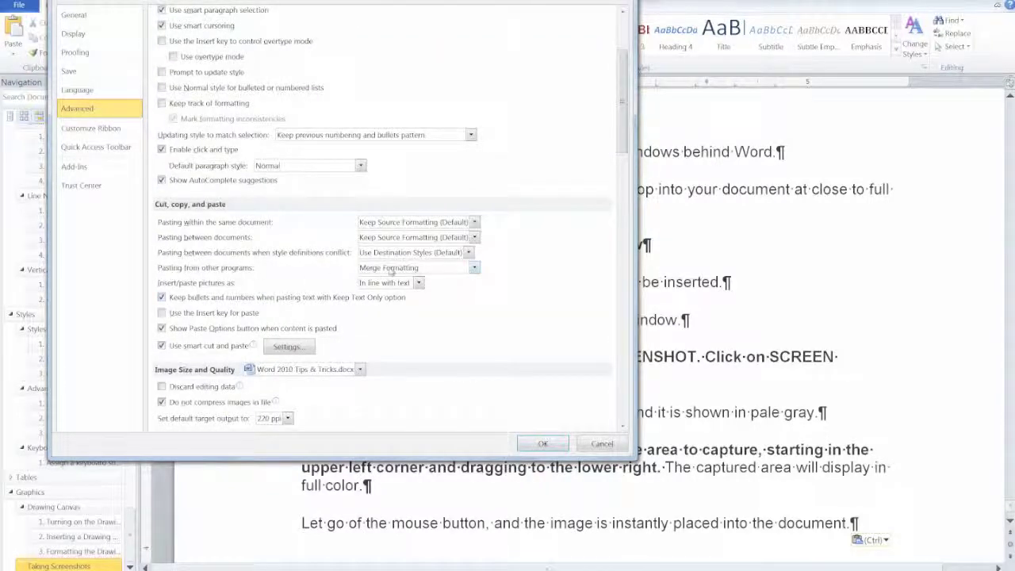
{"action": "left_click", "coordinate": [474, 268]}
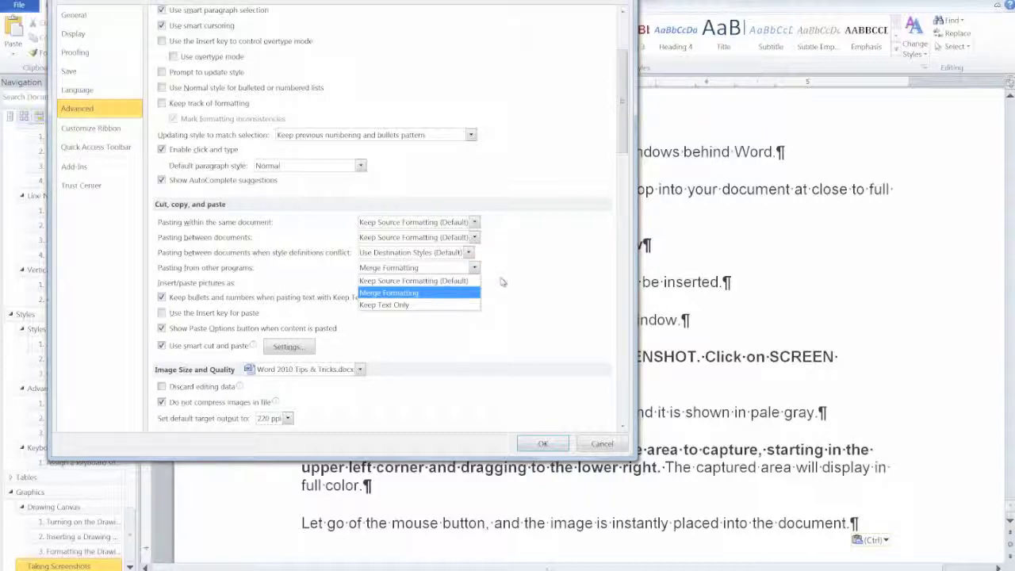
{"action": "left_click", "coordinate": [500, 283]}
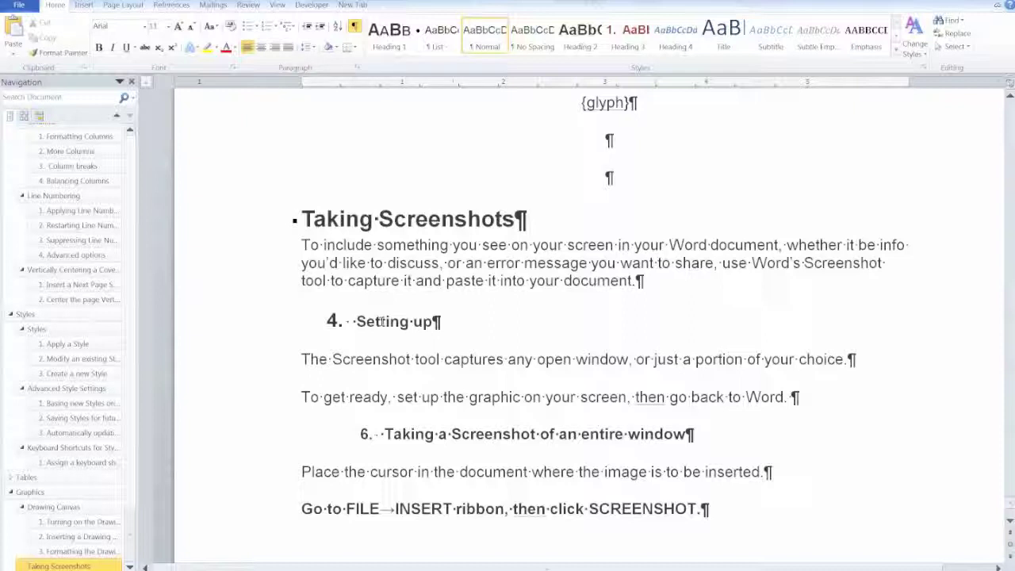
Apply the Heading 3 style to "Setting up" and restart its numbering at 1
{"action": "left_click", "coordinate": [382, 321]}
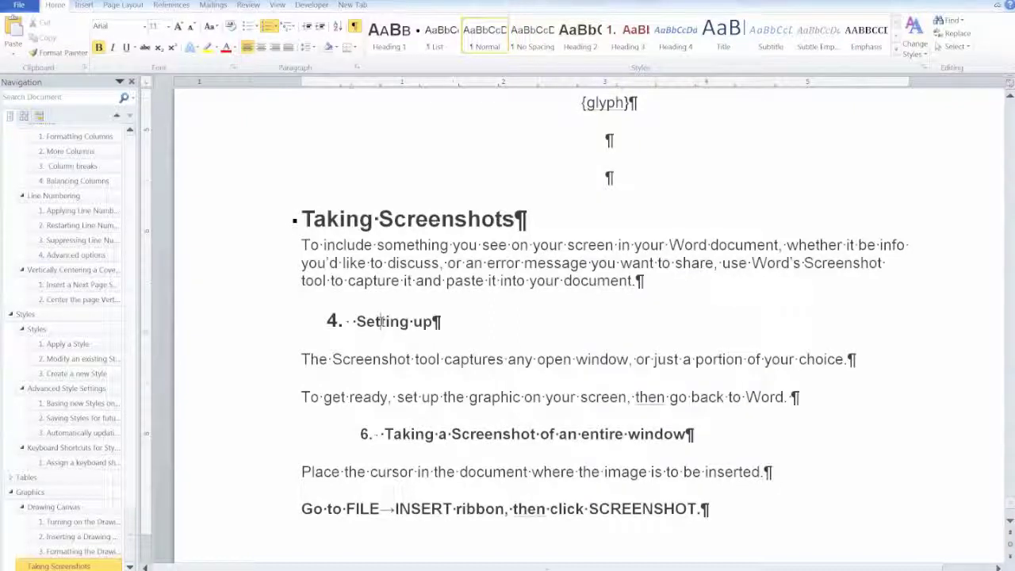
{"action": "left_click", "coordinate": [628, 35]}
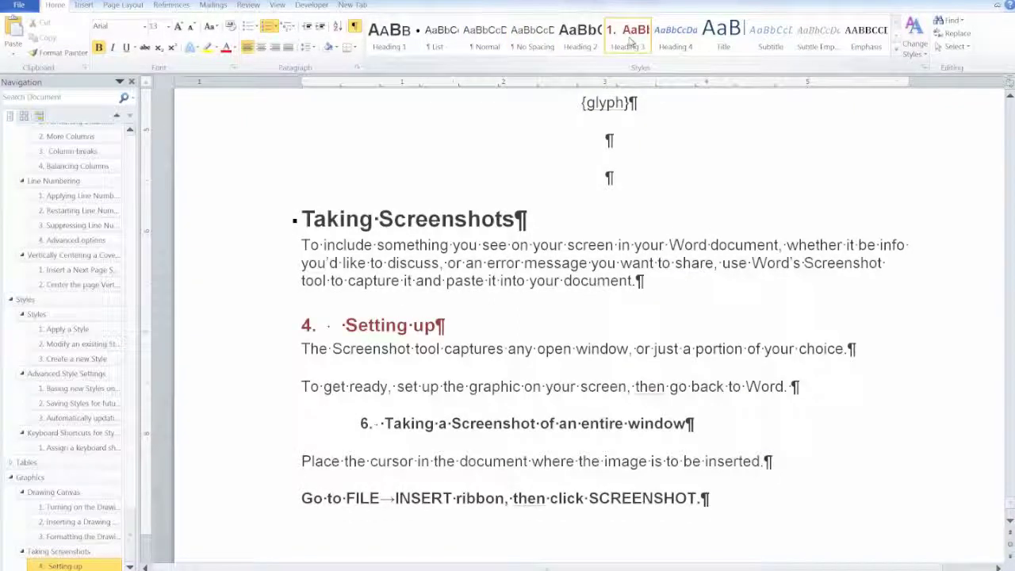
{"action": "scroll", "coordinate": [398, 323], "scroll_direction": "up", "scroll_amount": 8}
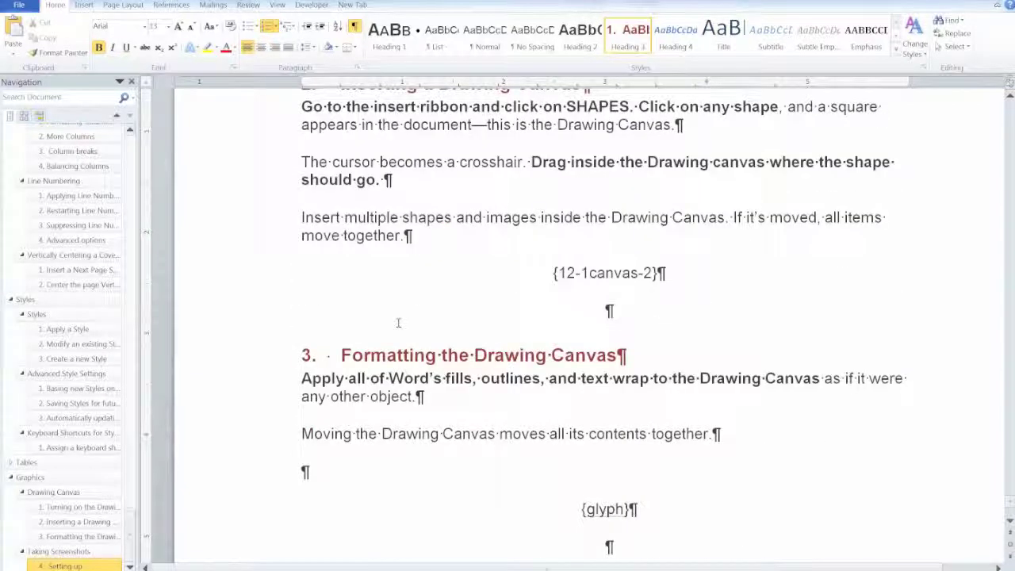
{"action": "scroll", "coordinate": [398, 322], "scroll_direction": "down", "scroll_amount": 8}
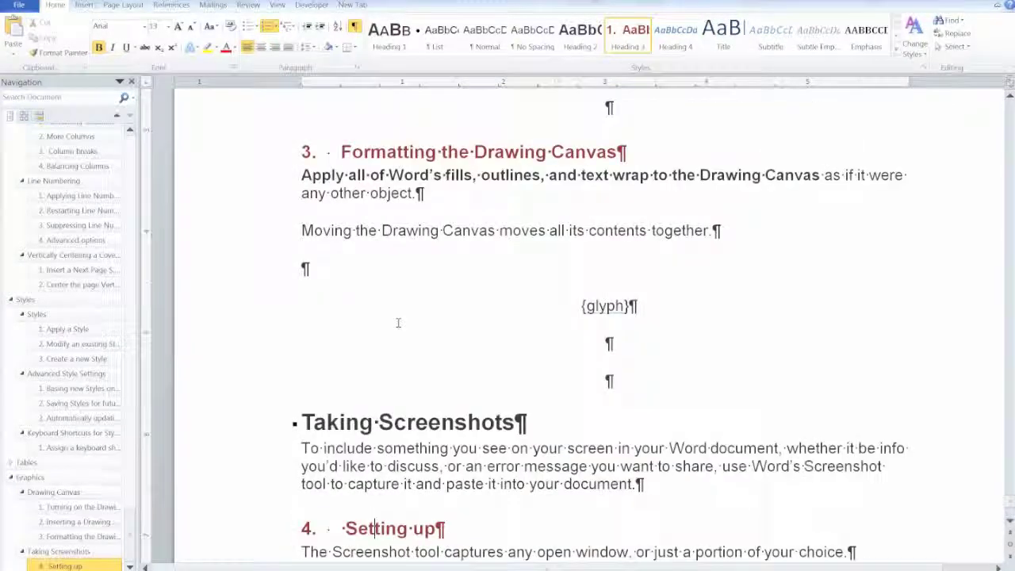
{"action": "left_click", "coordinate": [375, 325]}
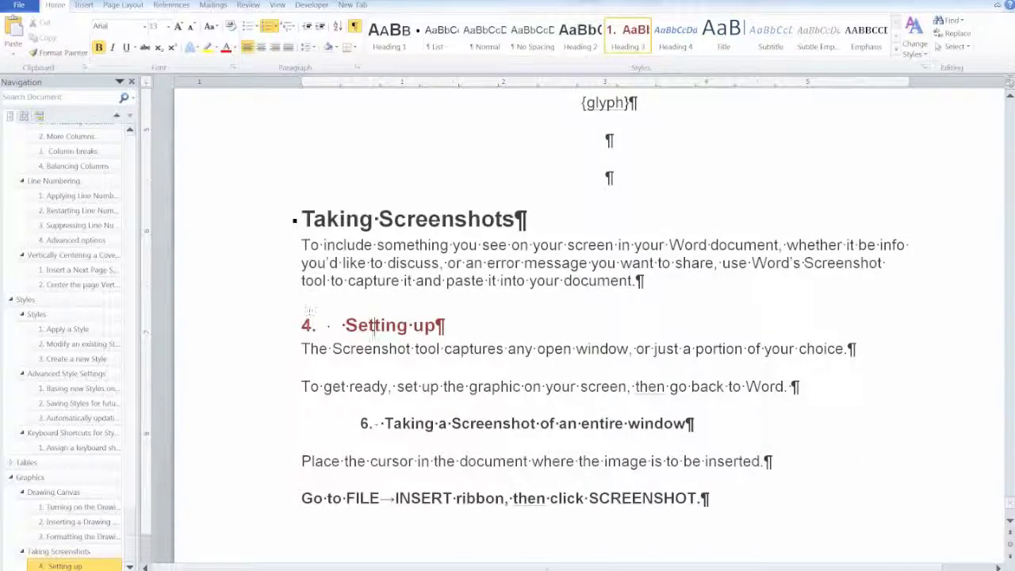
{"action": "right_click", "coordinate": [309, 325]}
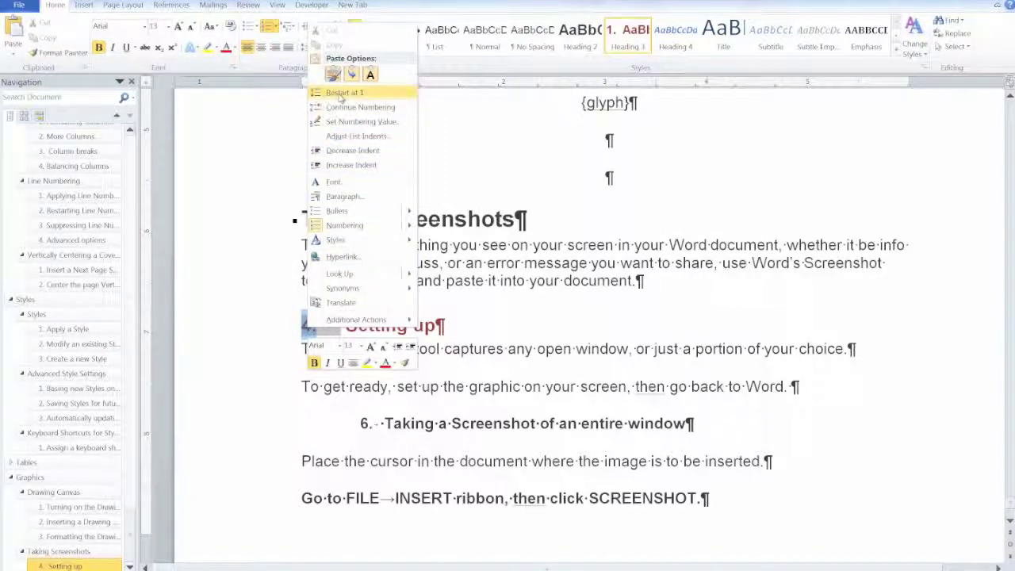
{"action": "left_click", "coordinate": [342, 93]}
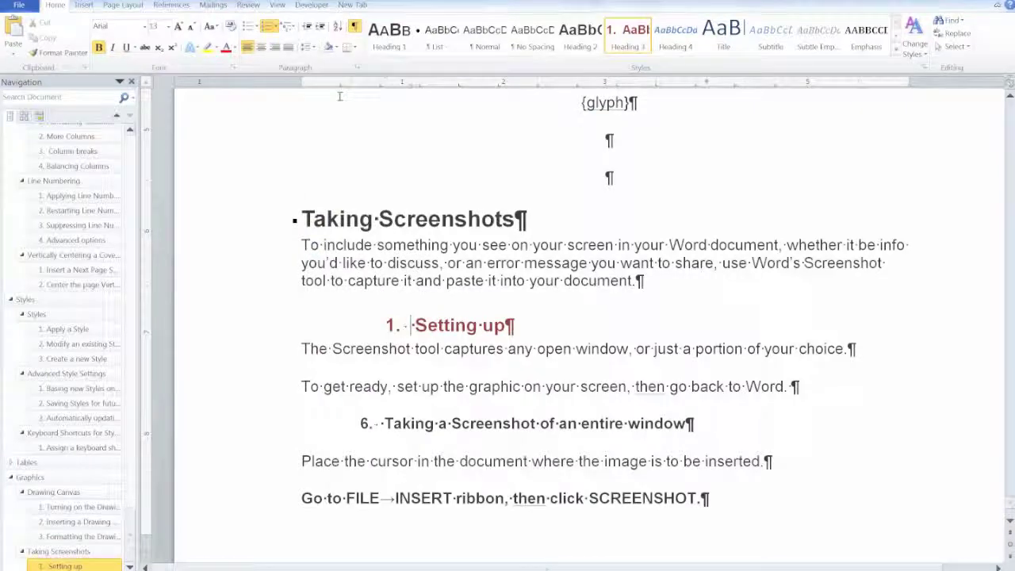
Apply the Heading 3 style to "Taking a Screenshot of an entire window" and "Taking a Screenshot of part of a window"
{"action": "left_click", "coordinate": [438, 386]}
{"action": "left_click", "coordinate": [630, 35]}
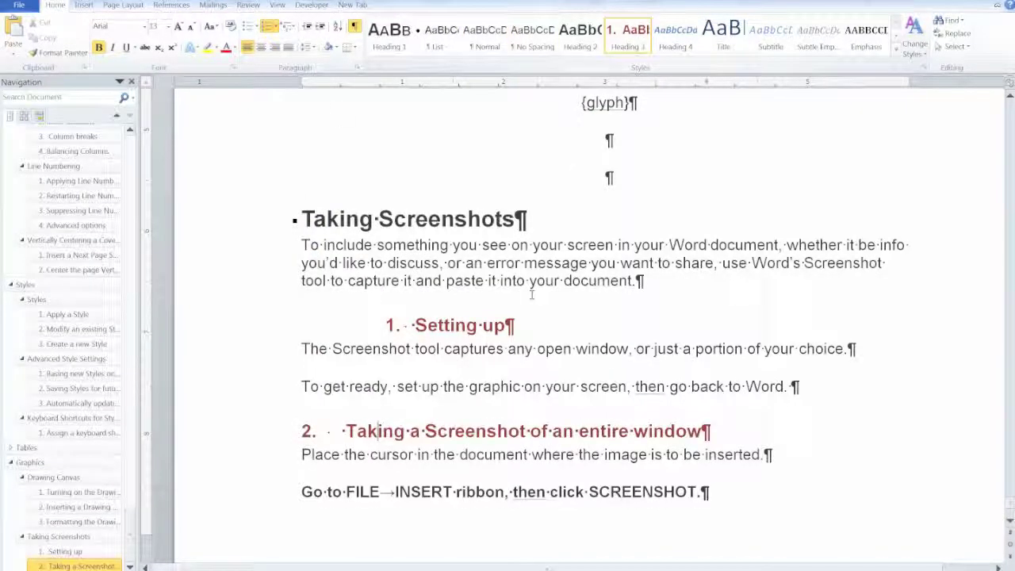
{"action": "scroll", "coordinate": [532, 291], "scroll_direction": "down", "scroll_amount": 2}
{"action": "scroll", "coordinate": [532, 292], "scroll_direction": "down", "scroll_amount": 8}
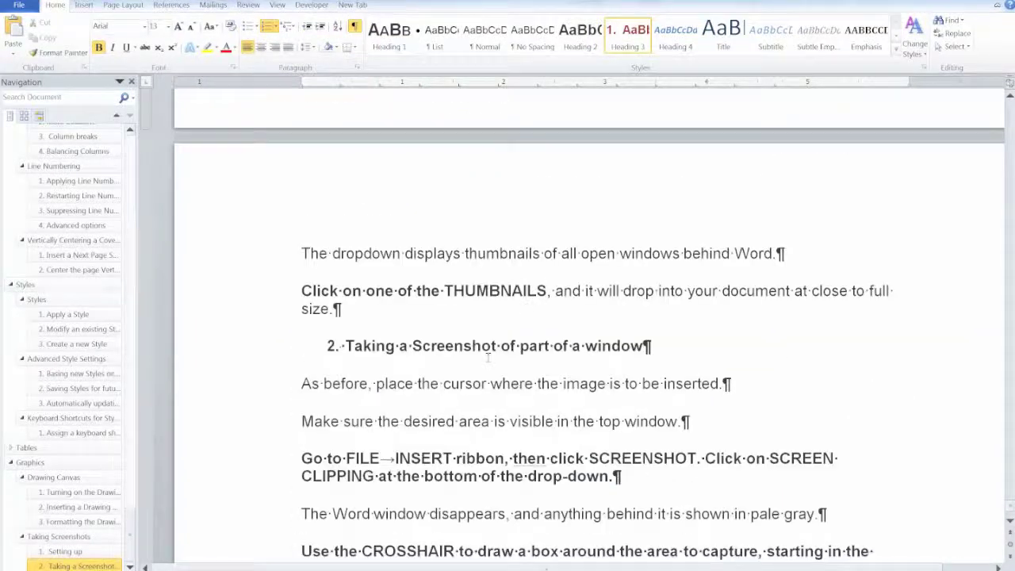
{"action": "left_click", "coordinate": [490, 345]}
{"action": "left_click", "coordinate": [627, 36]}
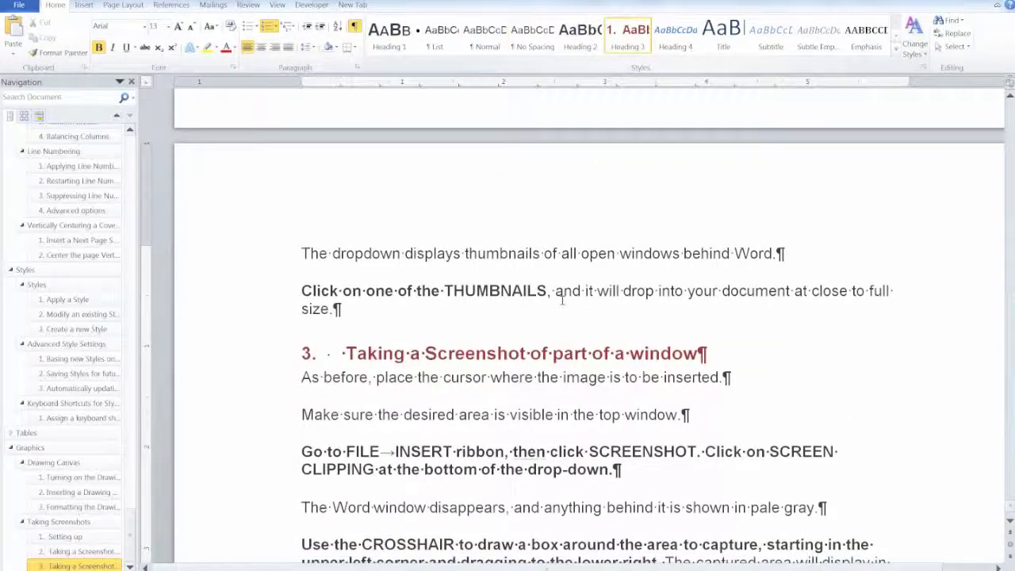
Delete the extra space before the heading text "Taking a Screenshot of part of a window"
{"action": "left_click", "coordinate": [346, 353]}
{"action": "key", "text": "BackSpace"}
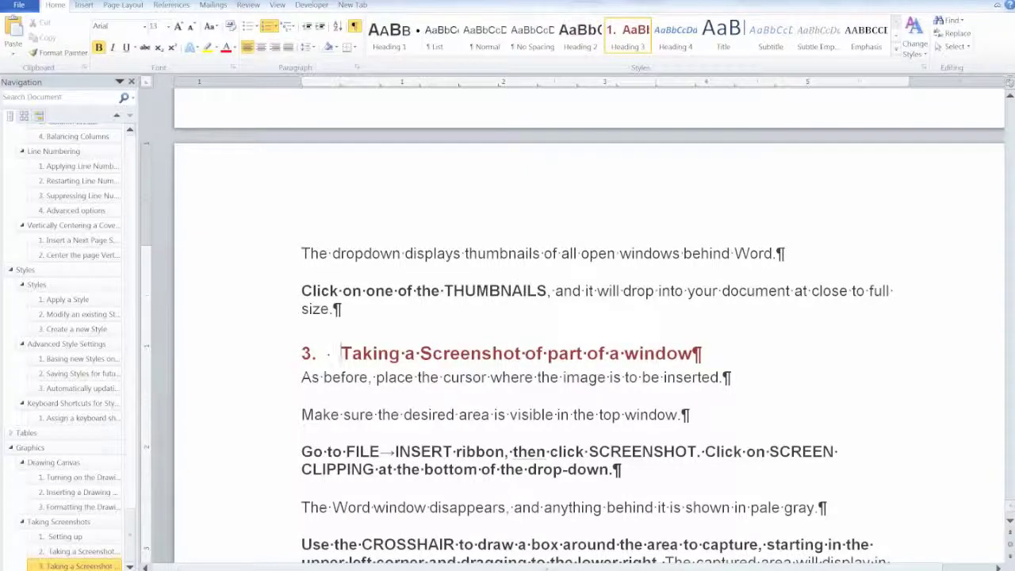
{"action": "left_click", "coordinate": [385, 417]}
Try to align the numbered heading "Setting up" with the left margin by adjusting its hanging and first-line indents
{"action": "scroll", "coordinate": [385, 417], "scroll_direction": "down", "scroll_amount": 5}
{"action": "scroll", "coordinate": [386, 418], "scroll_direction": "up", "scroll_amount": 10}
{"action": "scroll", "coordinate": [385, 417], "scroll_direction": "up", "scroll_amount": 3}
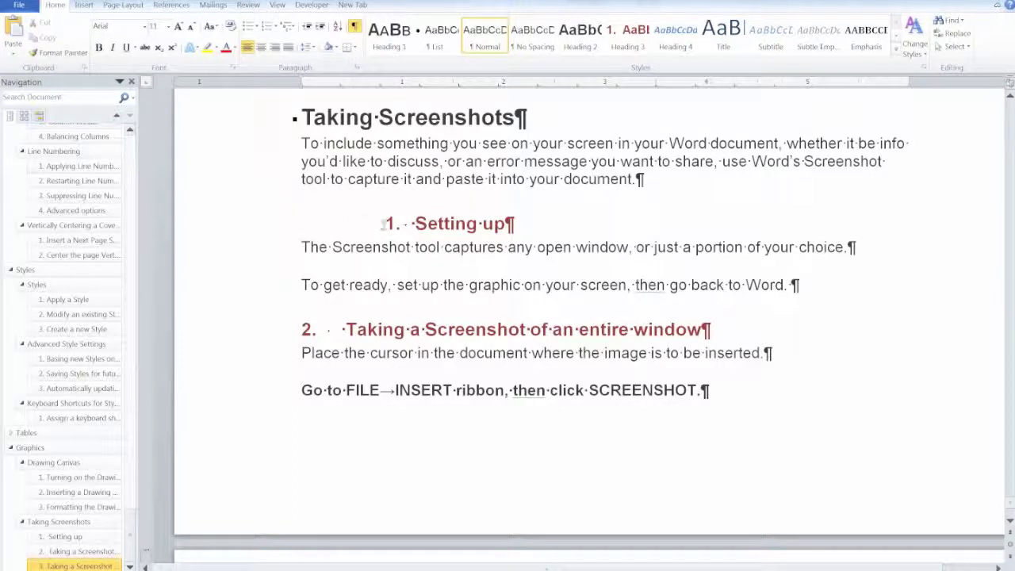
{"action": "left_click", "coordinate": [393, 224]}
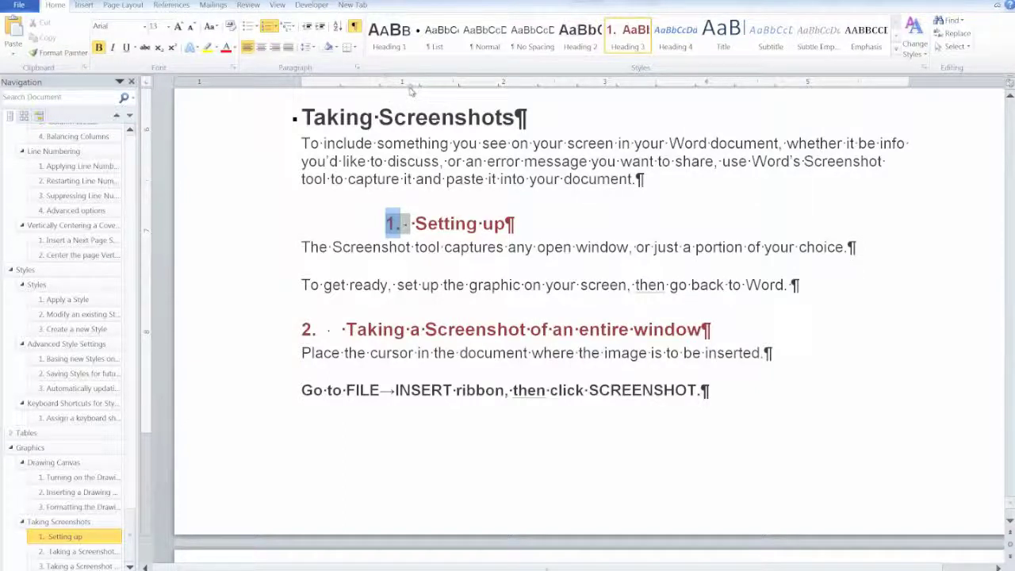
{"action": "left_click_drag", "start_coordinate": [317, 91], "coordinate": [303, 91]}
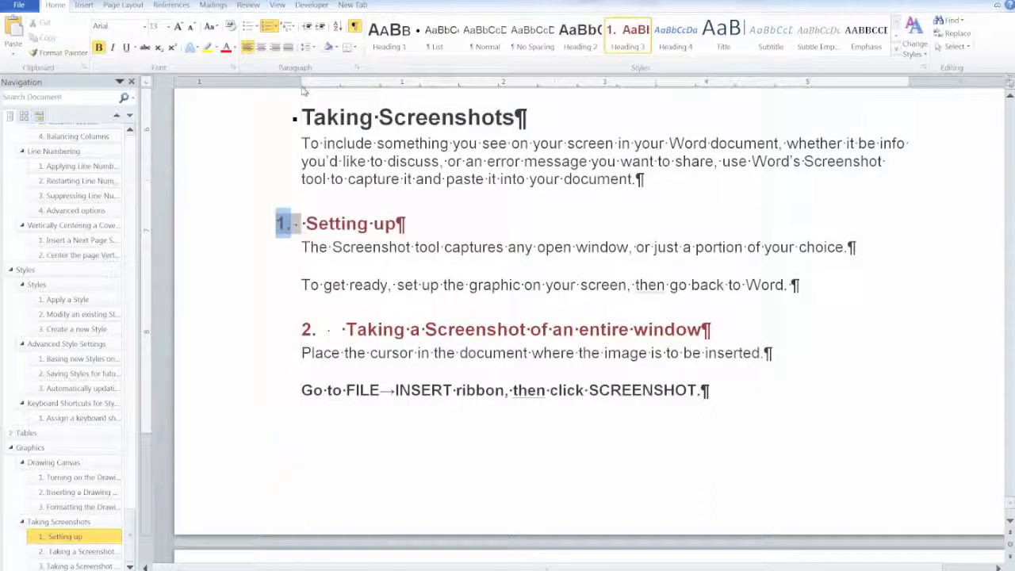
{"action": "left_click_drag", "start_coordinate": [282, 80], "coordinate": [301, 78]}
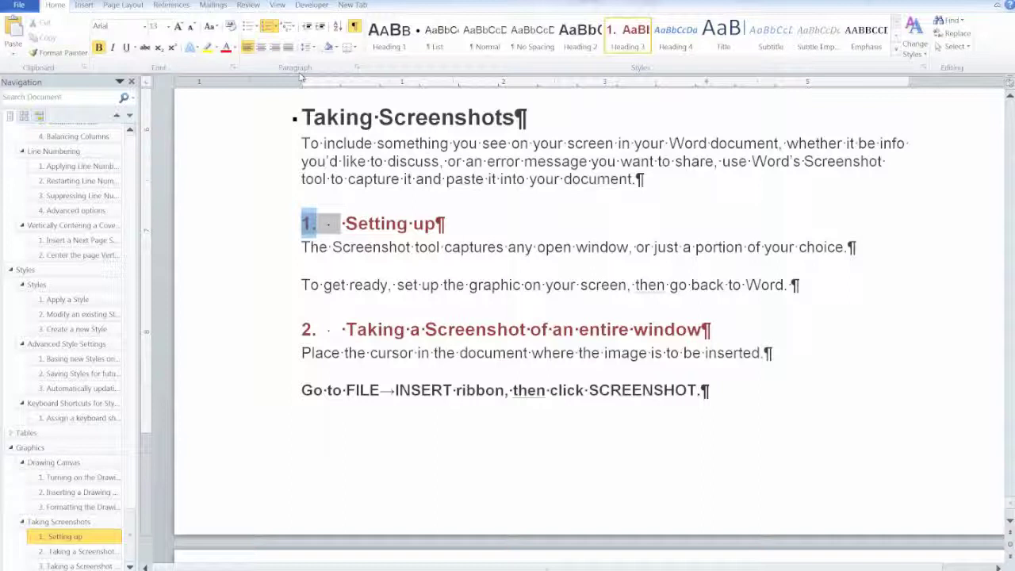
{"action": "key", "text": "ctrl+z"}
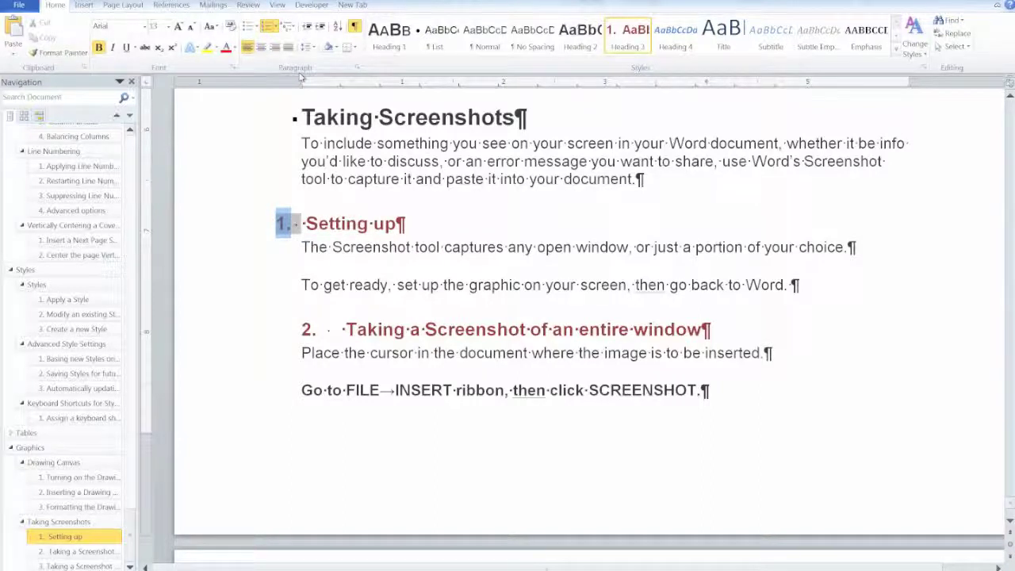
{"action": "key", "text": "Tab"}
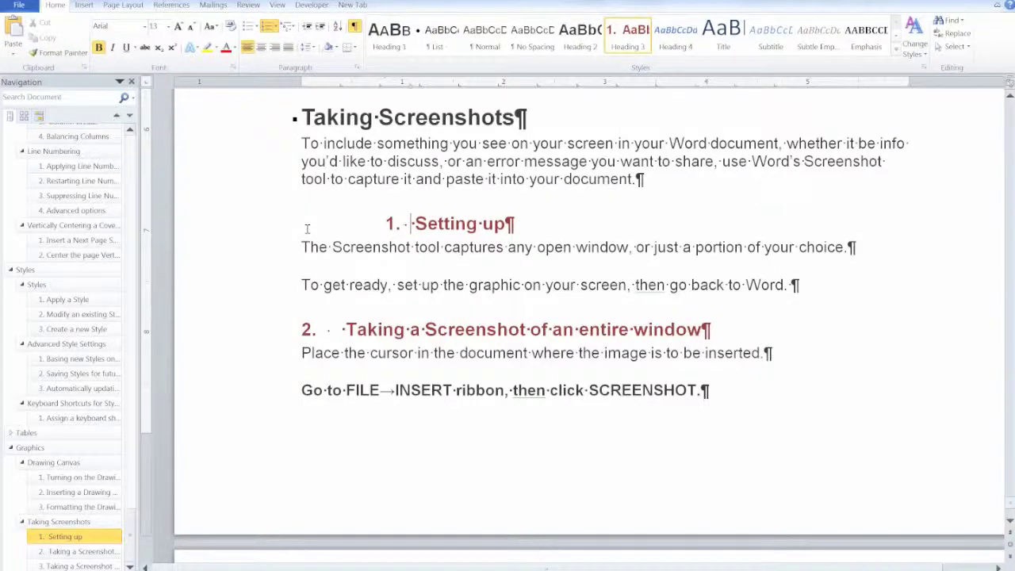
Select the whole document and set its indents at the left margin so "Setting up" lines up with the other numbered headings
{"action": "key", "text": "ctrl+a"}
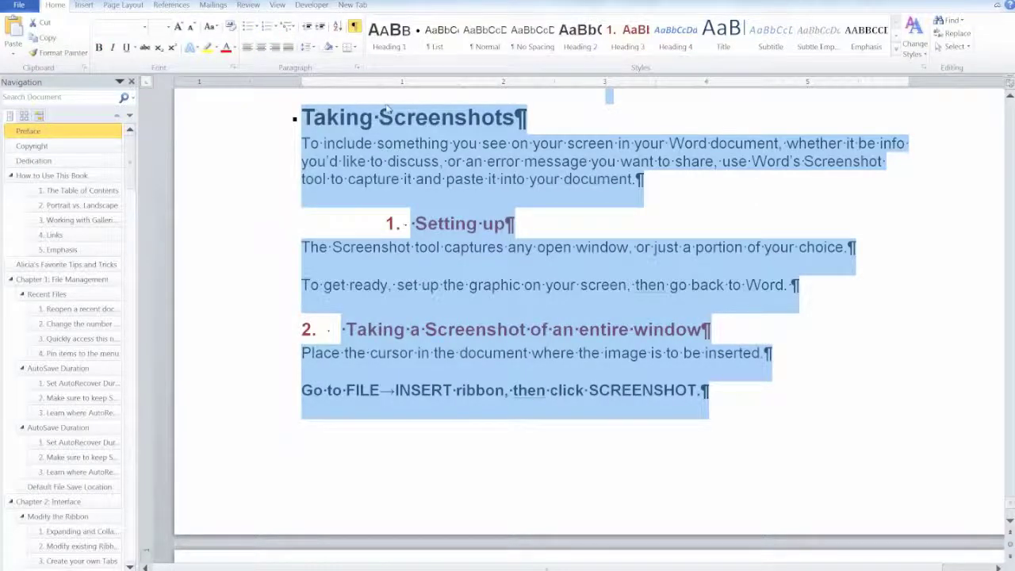
{"action": "left_click", "coordinate": [302, 81]}
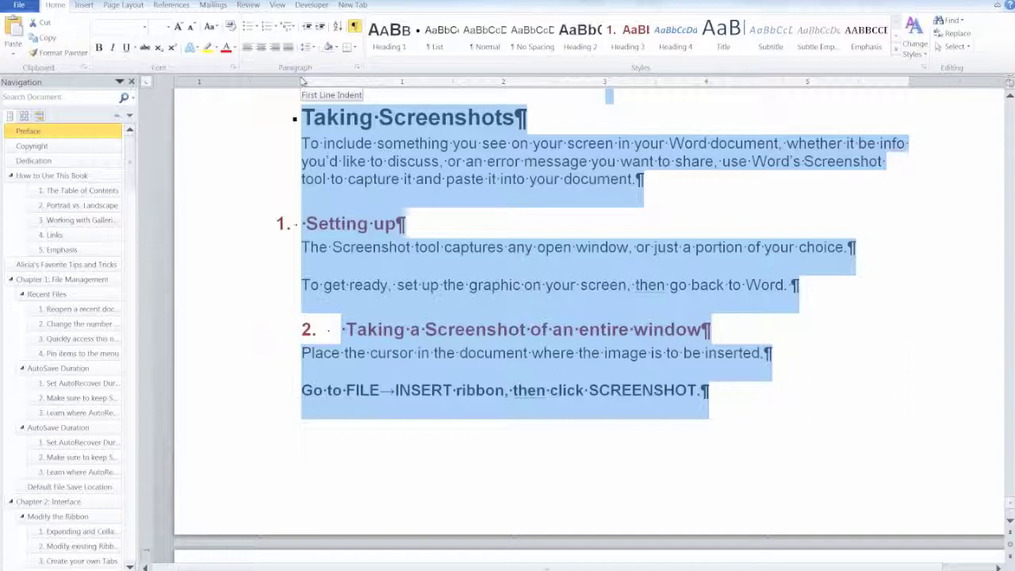
{"action": "left_click", "coordinate": [302, 82]}
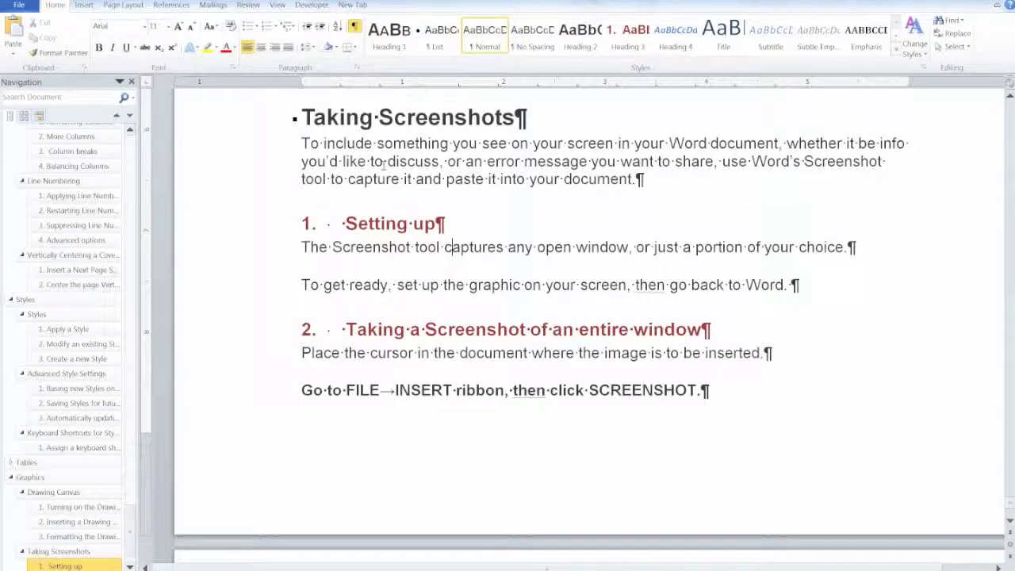
Increase the font size of the "Graphics" chapter heading to 20 pt
{"action": "left_click", "coordinate": [395, 116]}
{"action": "scroll", "coordinate": [416, 208], "scroll_direction": "up", "scroll_amount": 5}
{"action": "scroll", "coordinate": [416, 208], "scroll_direction": "up", "scroll_amount": 15}
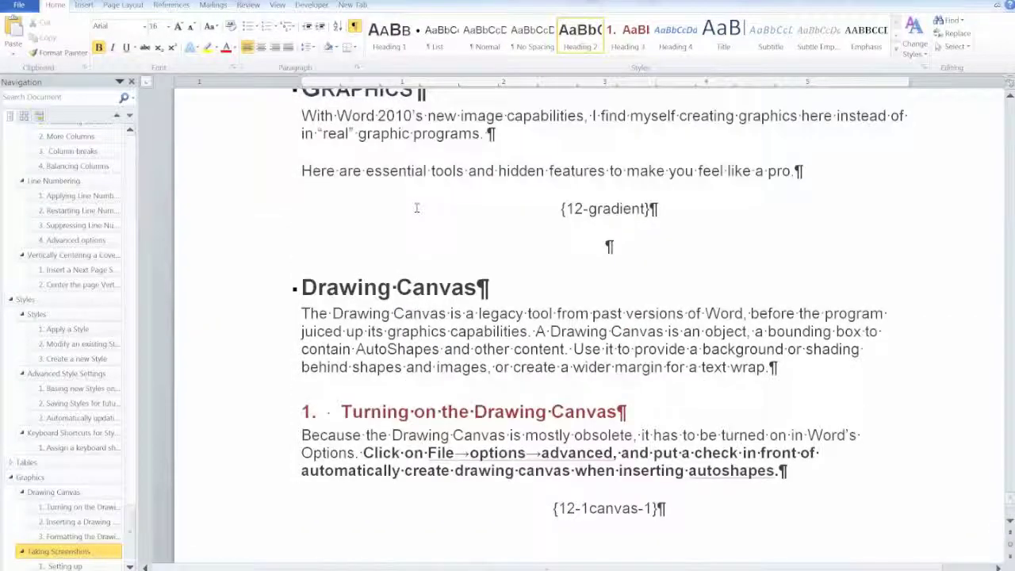
{"action": "scroll", "coordinate": [416, 208], "scroll_direction": "up", "scroll_amount": 2}
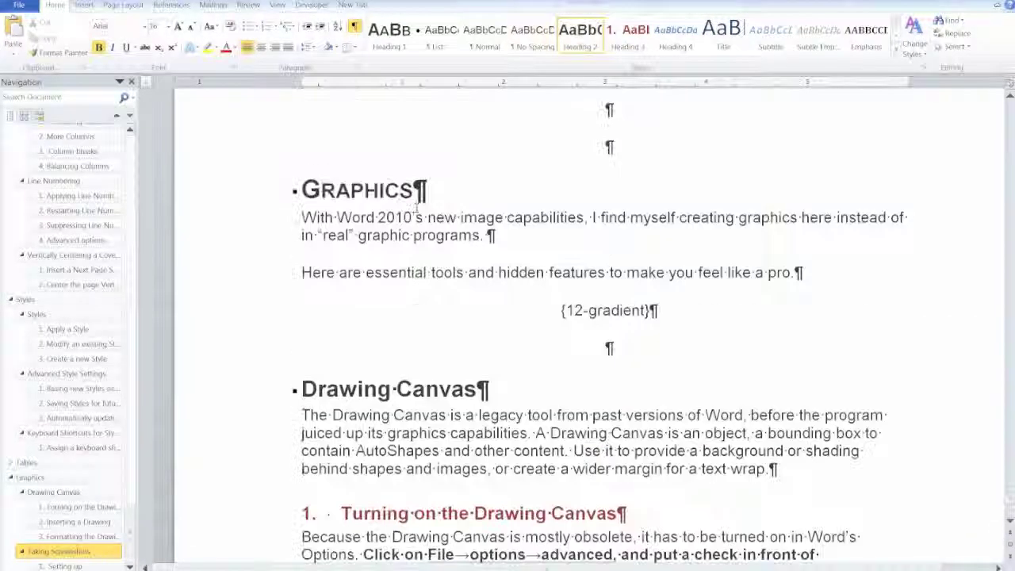
{"action": "left_click", "coordinate": [304, 195]}
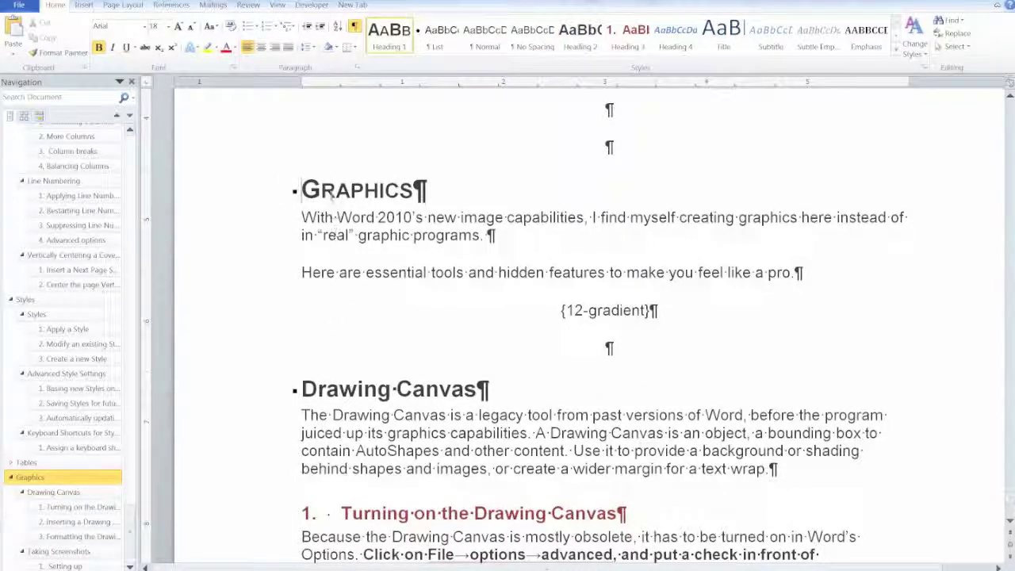
{"action": "left_click_drag", "start_coordinate": [302, 192], "coordinate": [413, 191]}
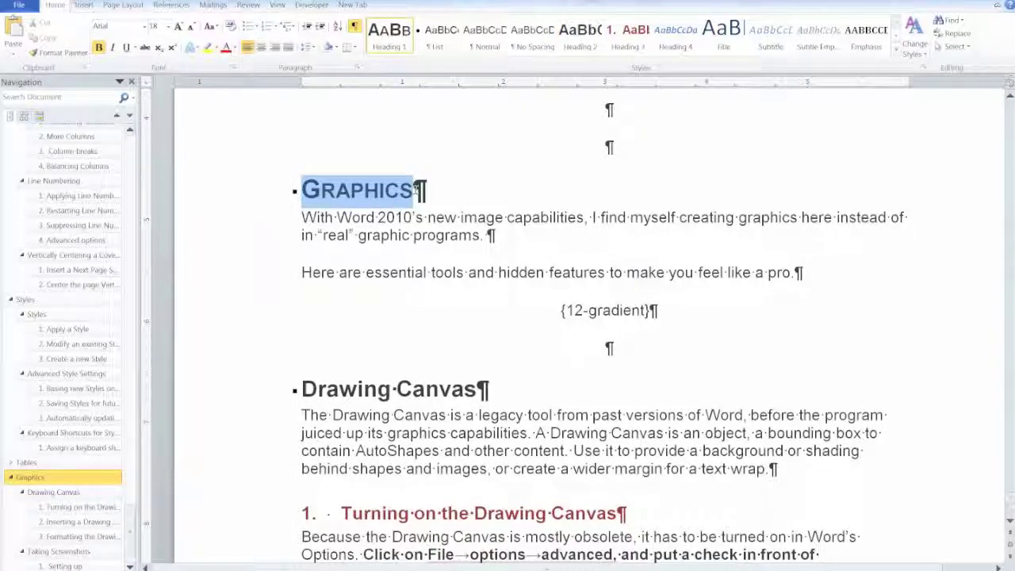
{"action": "left_click", "coordinate": [179, 29]}
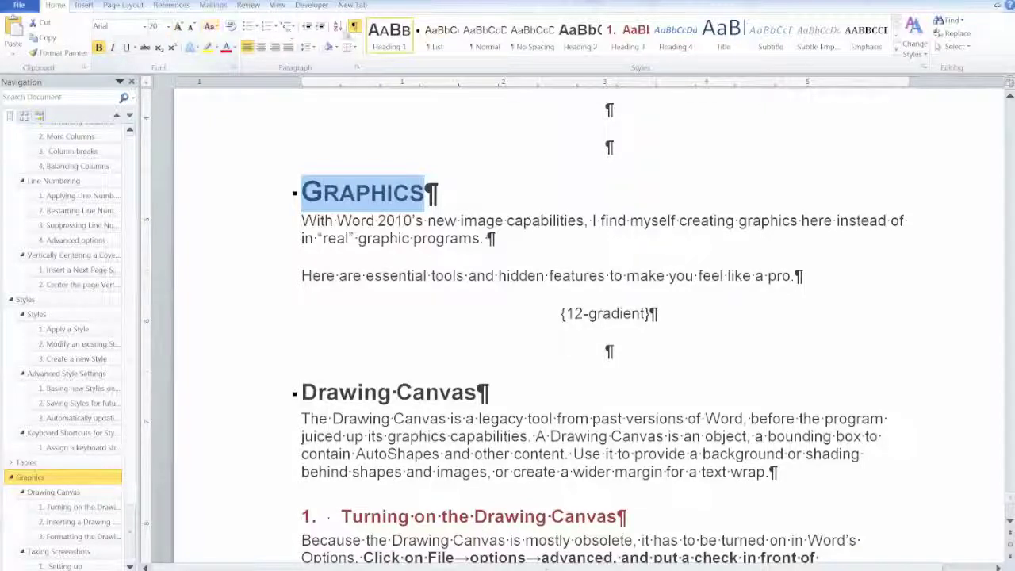
Turn on "Page break before" in the paragraph settings of the "Graphics" heading
{"action": "left_click", "coordinate": [357, 70]}
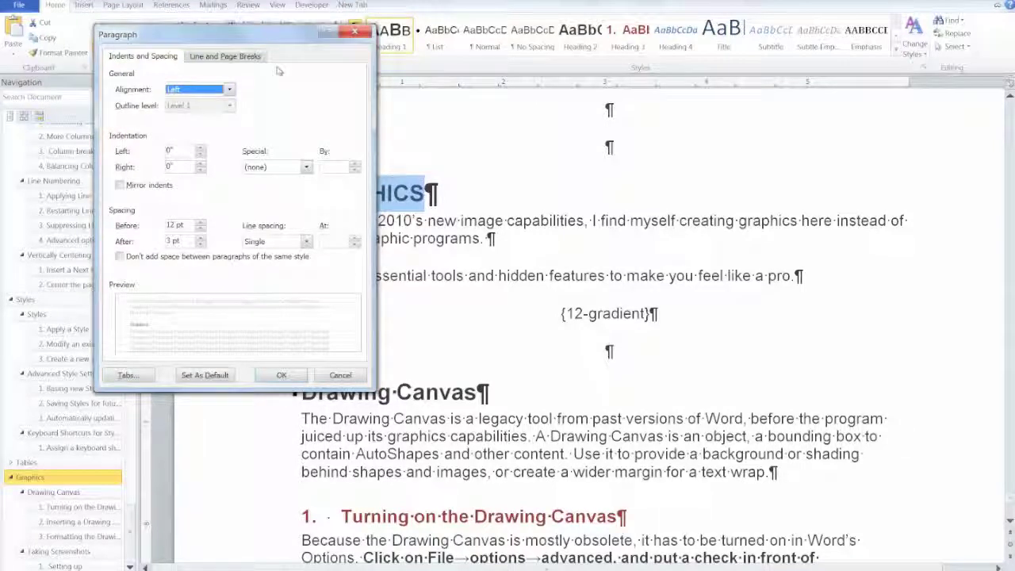
{"action": "left_click", "coordinate": [243, 59]}
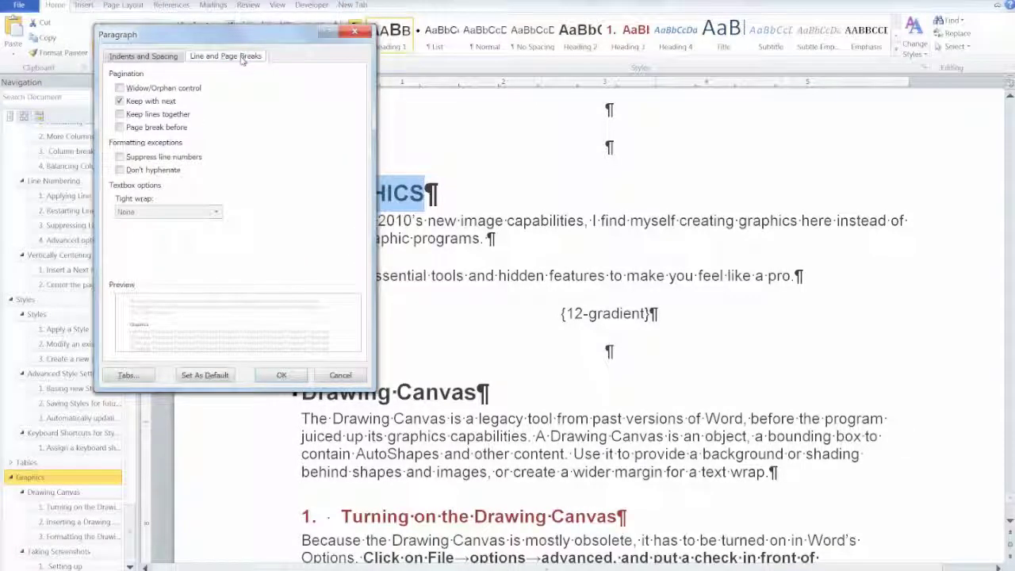
{"action": "left_click", "coordinate": [120, 127]}
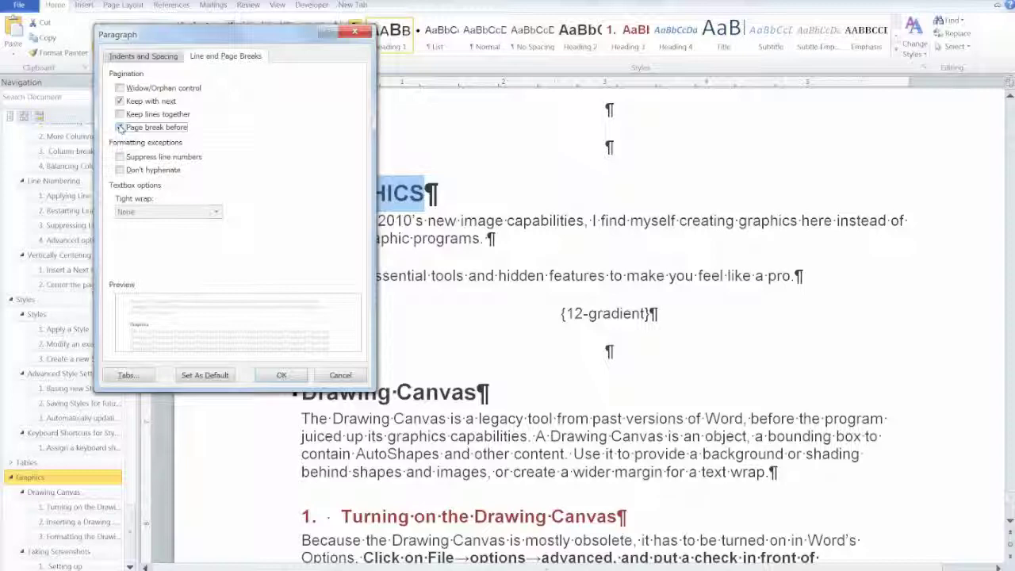
{"action": "left_click", "coordinate": [276, 375]}
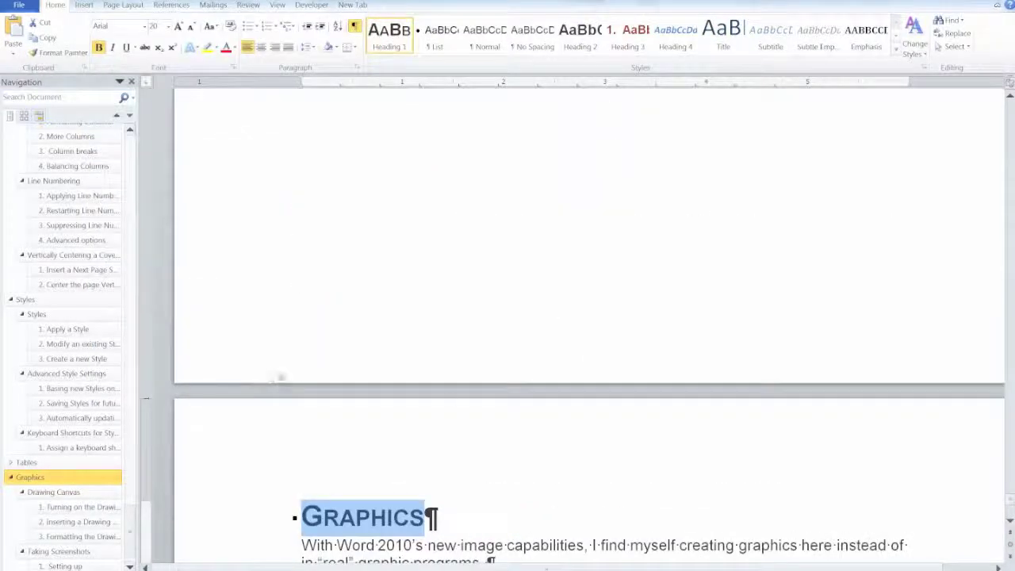
Update the Heading 1 style to match the "Graphics" heading and check the result at the "Styles" chapter heading
{"action": "scroll", "coordinate": [447, 400], "scroll_direction": "down", "scroll_amount": 4}
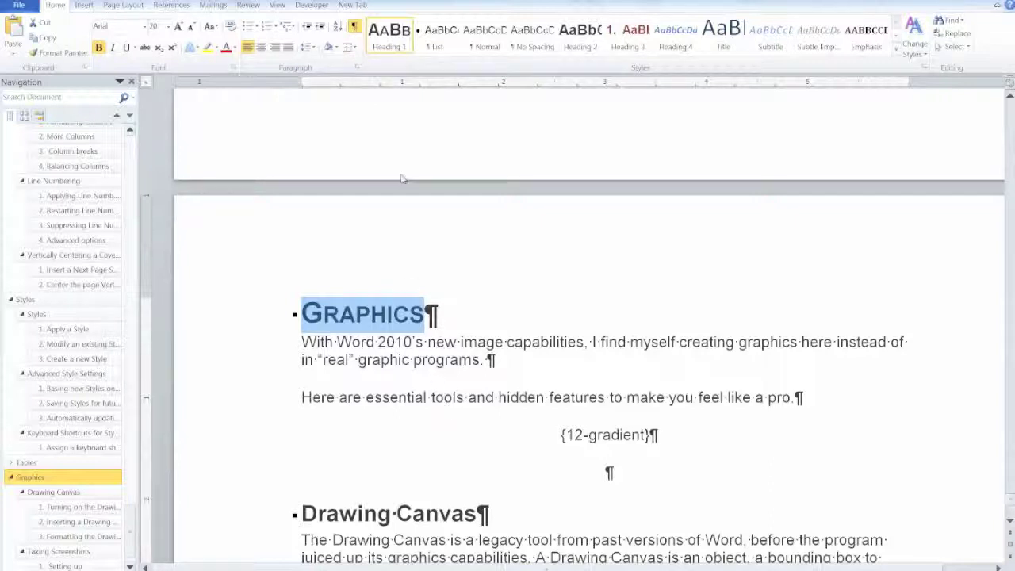
{"action": "right_click", "coordinate": [390, 40]}
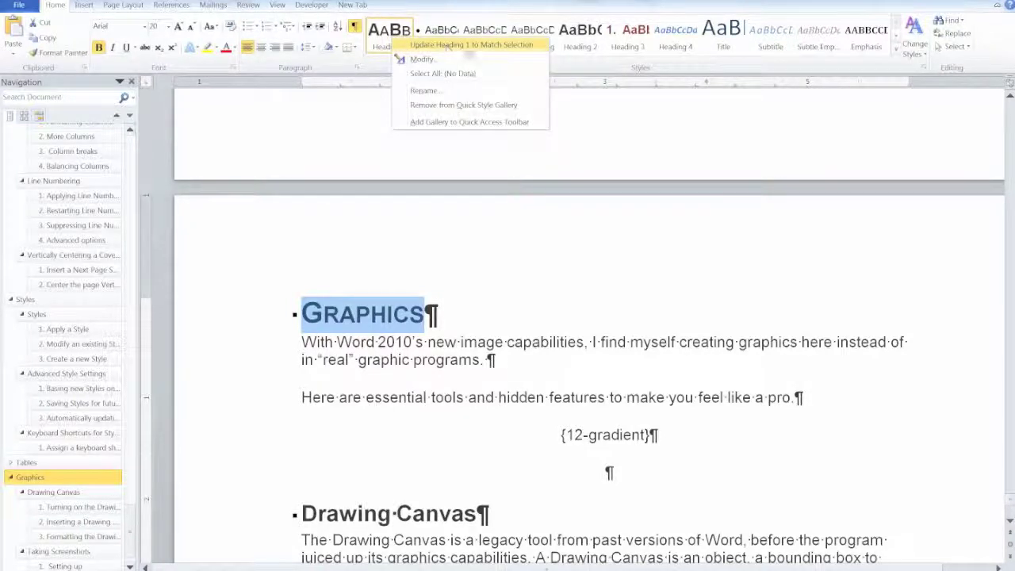
{"action": "left_click", "coordinate": [499, 46]}
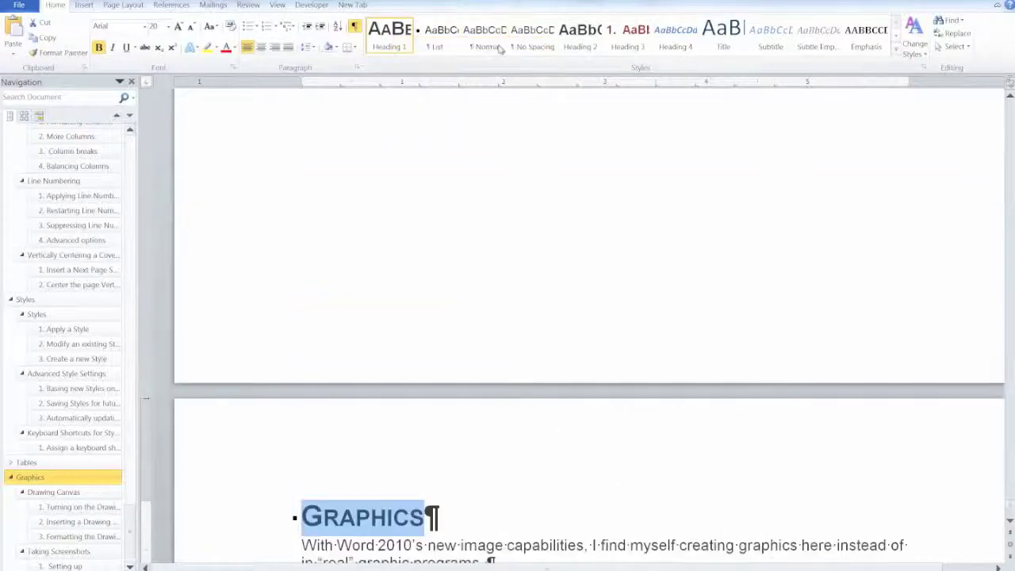
{"action": "left_click", "coordinate": [50, 298]}
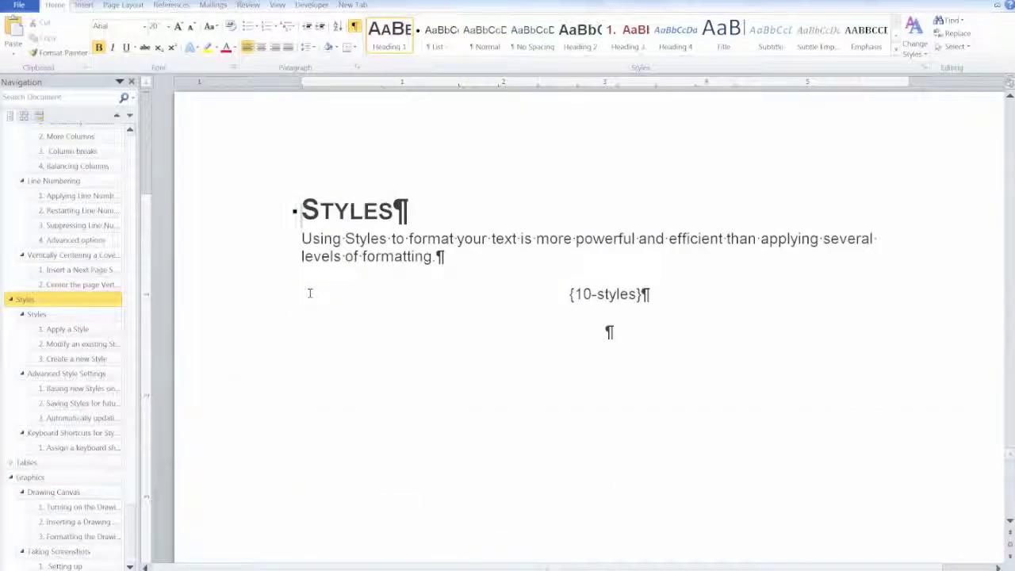
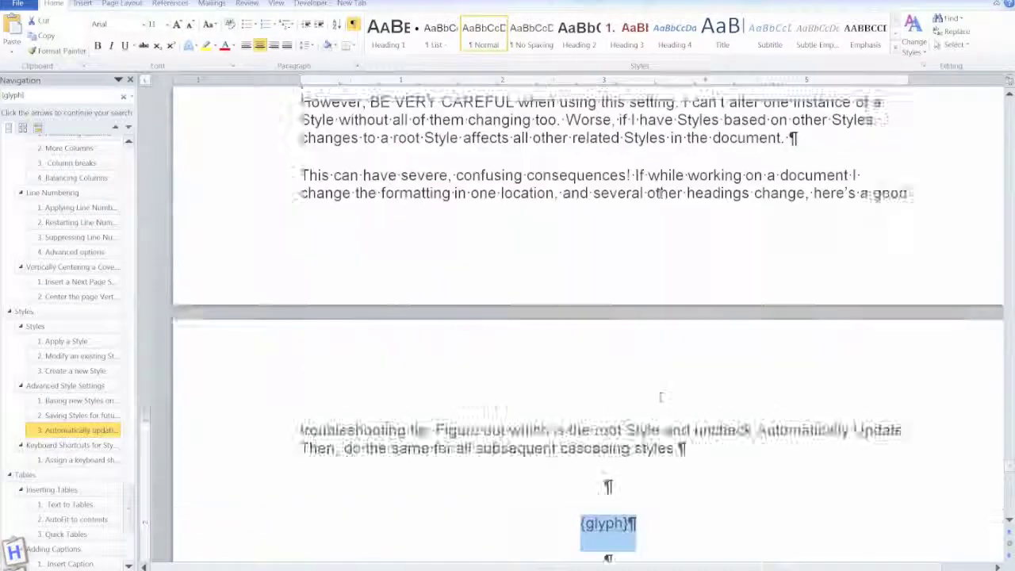
Select the {glyph} placeholder below the "Automatically updating Styles" section and open Find and Replace for that text
{"action": "scroll", "coordinate": [659, 397], "scroll_direction": "down", "scroll_amount": 5}
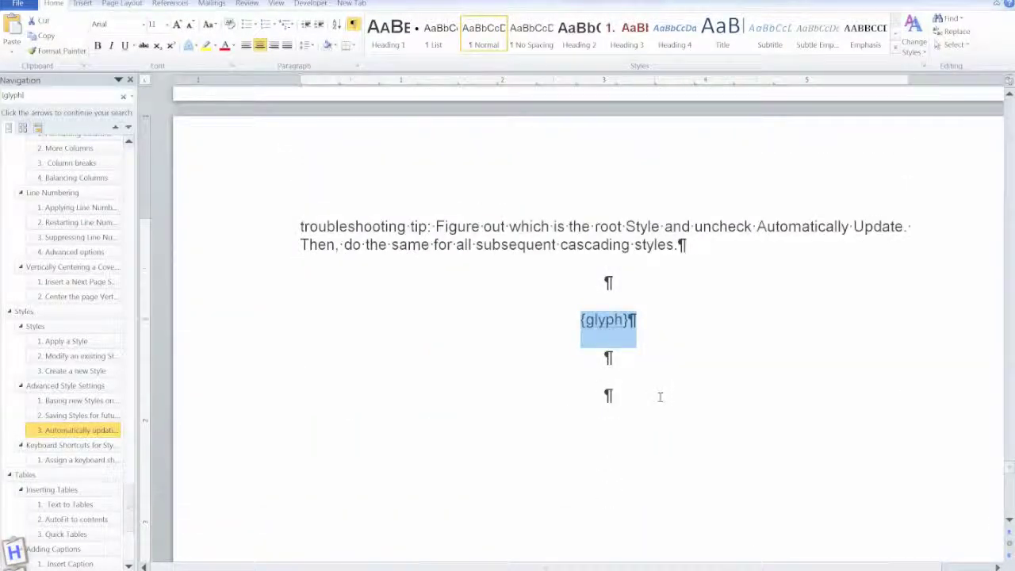
{"action": "left_click", "coordinate": [626, 321]}
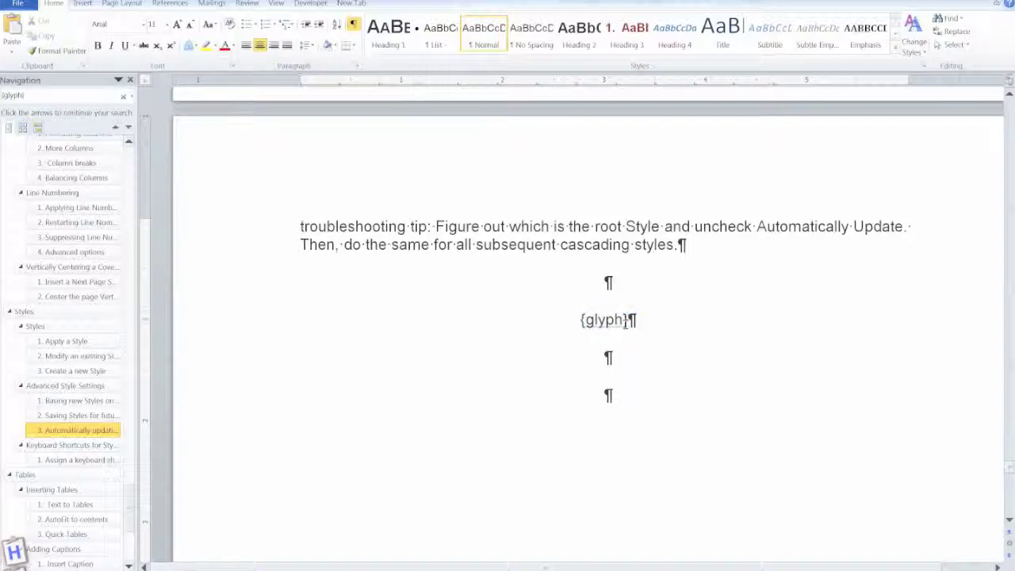
{"action": "left_click_drag", "start_coordinate": [631, 320], "coordinate": [578, 321]}
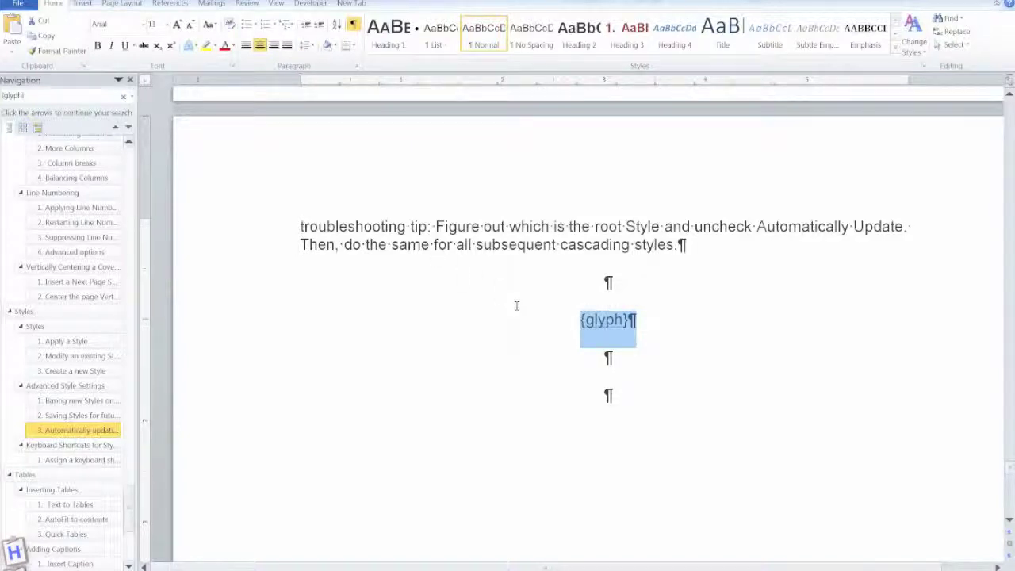
{"action": "key", "text": "ctrl+f"}
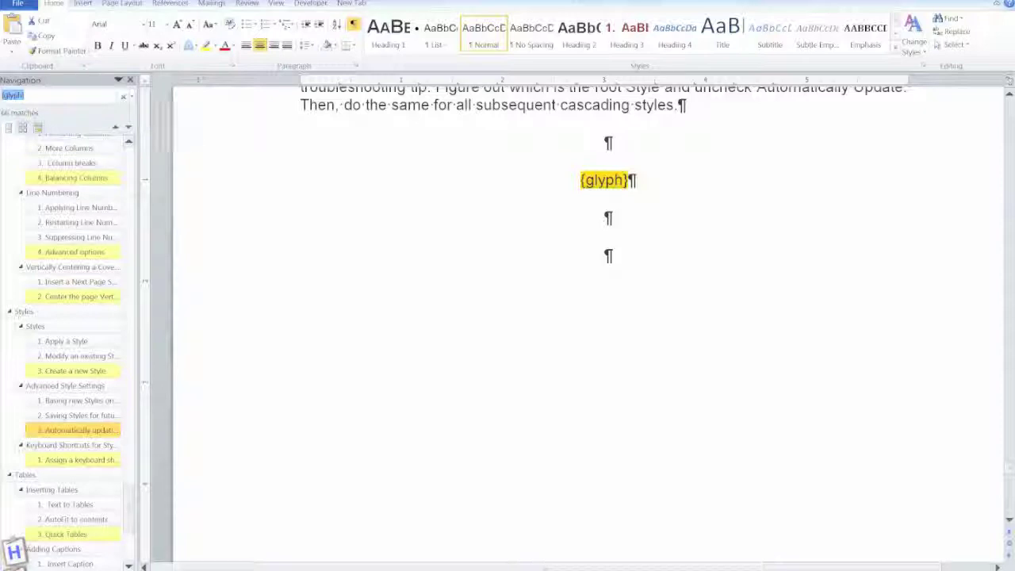
{"action": "left_click", "coordinate": [132, 97]}
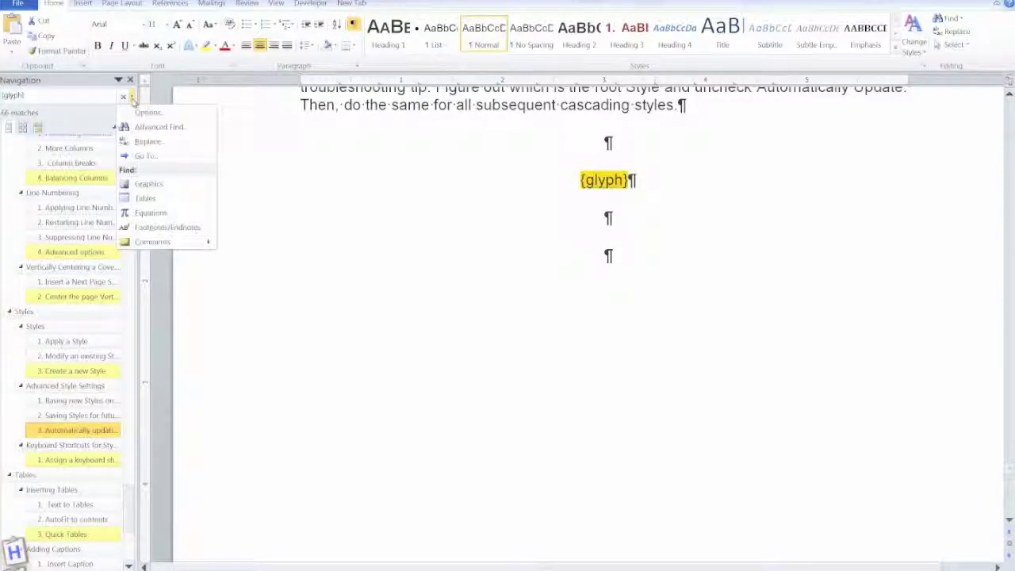
{"action": "left_click", "coordinate": [144, 142]}
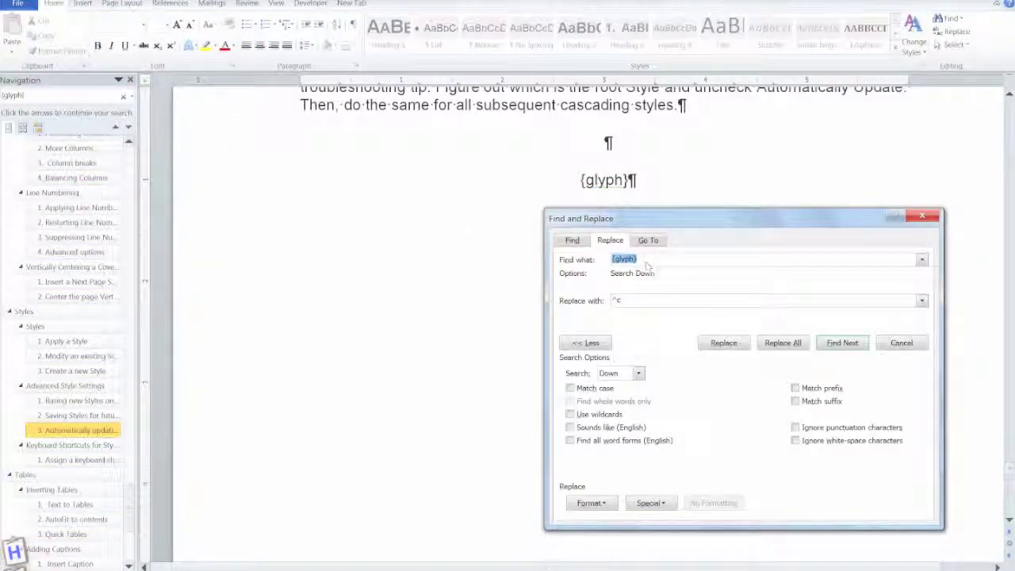
Clear the replacement text, copy the glyph.jpg image from the Desktop folder, and set the replacement to Clipboard Contents (^c)
{"action": "left_click_drag", "start_coordinate": [627, 301], "coordinate": [605, 301]}
{"action": "key", "text": "Delete"}
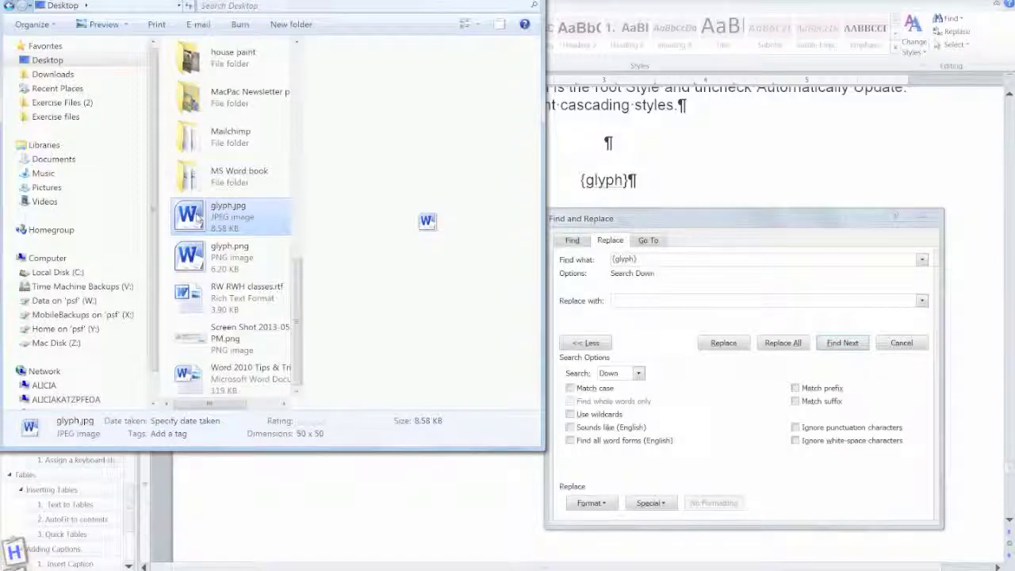
{"action": "key", "text": "ctrl+c"}
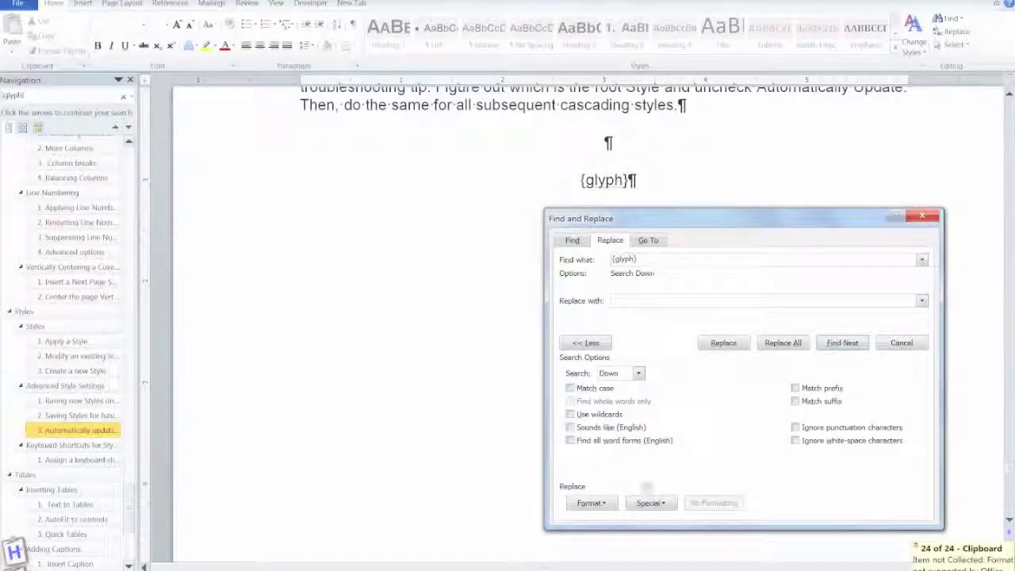
{"action": "left_click", "coordinate": [648, 502]}
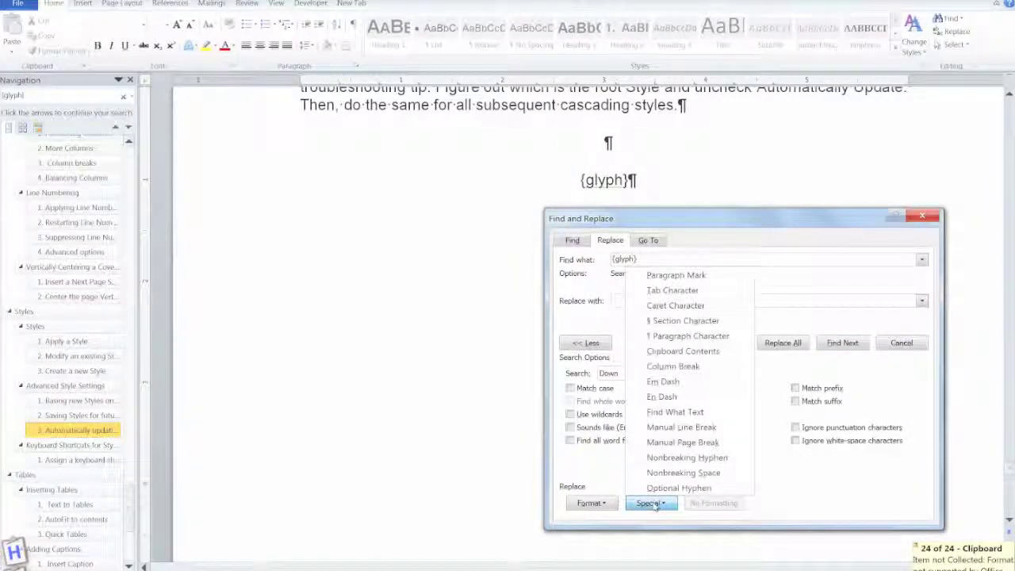
{"action": "left_click", "coordinate": [672, 351]}
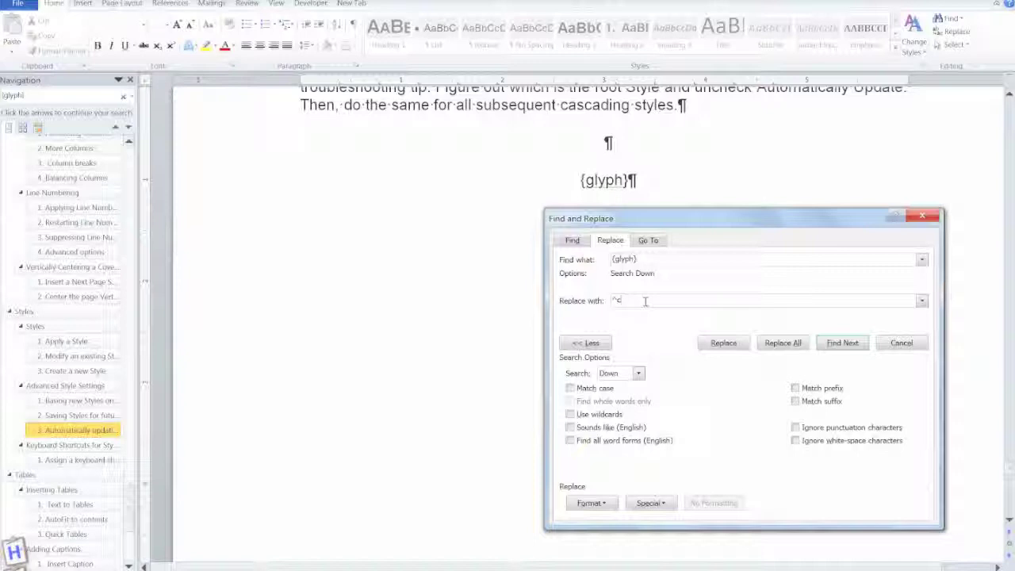
Replace every {glyph} placeholder throughout the document with the copied image, then close Find and Replace and review the inserted images
{"action": "left_click", "coordinate": [775, 346]}
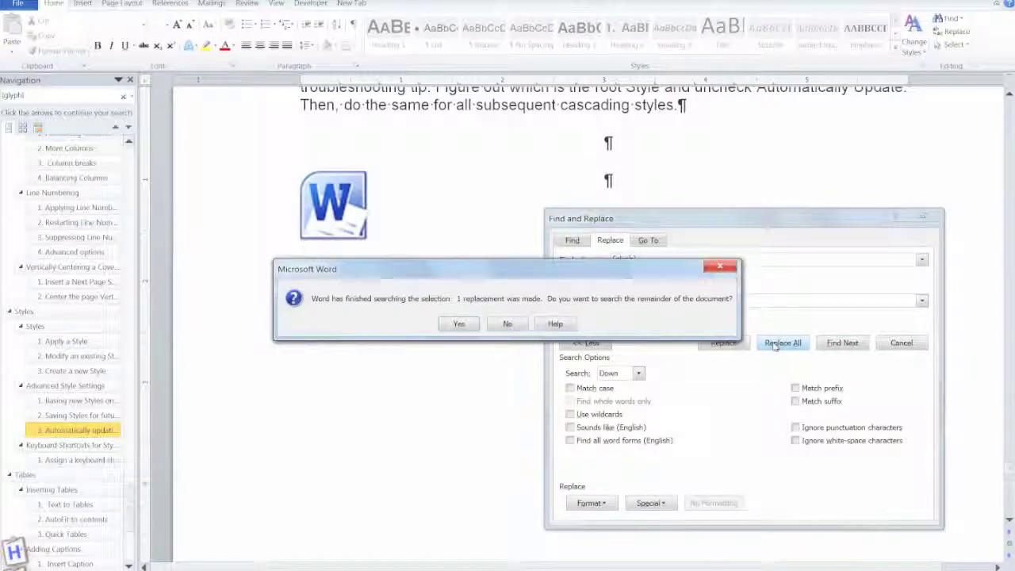
{"action": "left_click", "coordinate": [466, 324]}
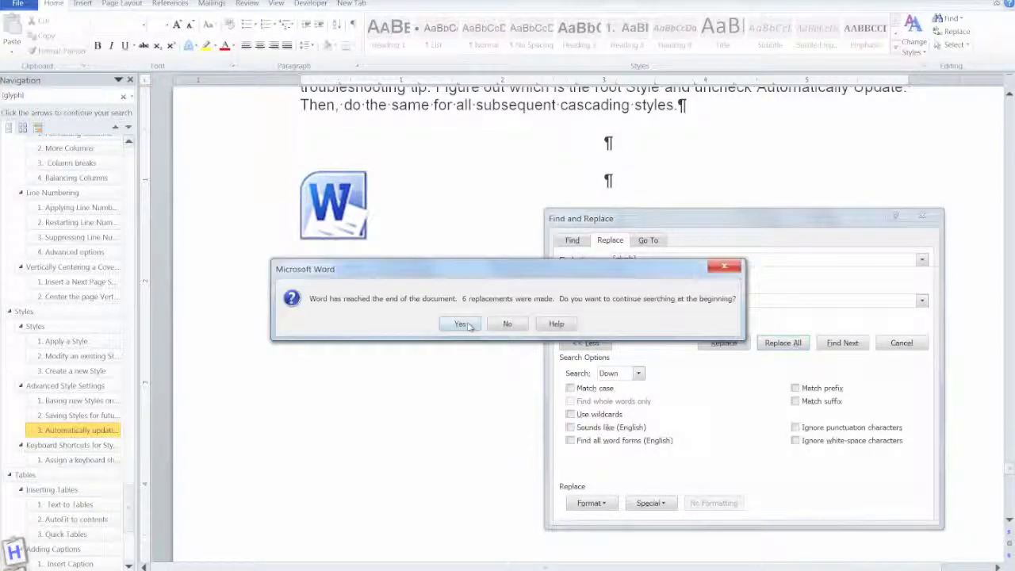
{"action": "left_click", "coordinate": [465, 324]}
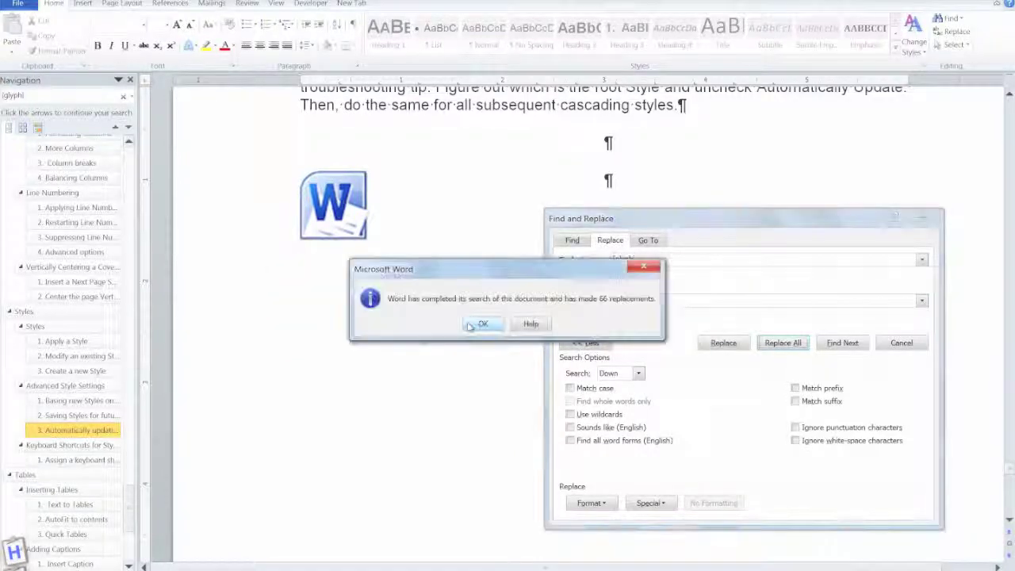
{"action": "left_click", "coordinate": [482, 324]}
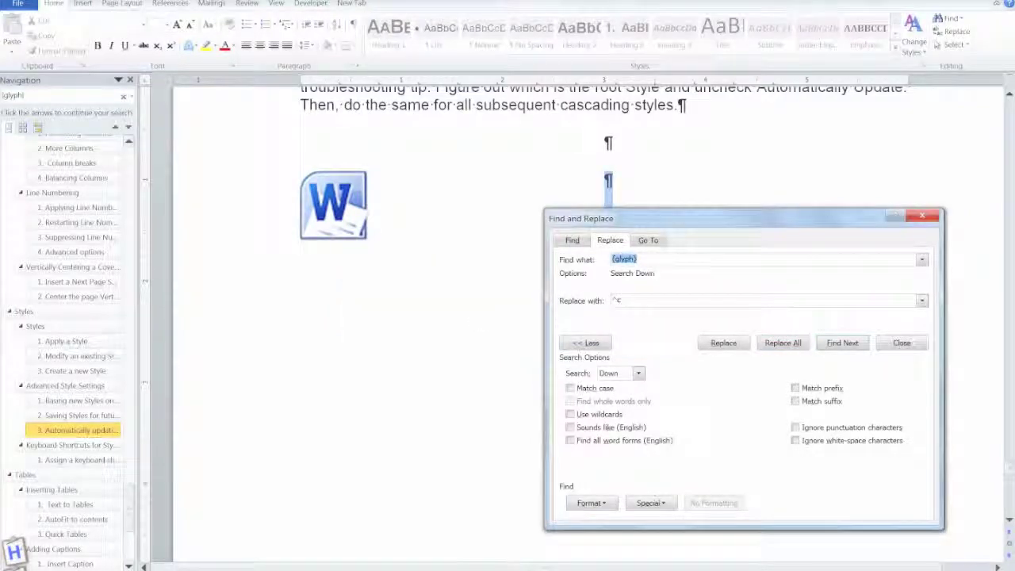
{"action": "left_click", "coordinate": [922, 216]}
{"action": "scroll", "coordinate": [543, 285], "scroll_direction": "up", "scroll_amount": 15}
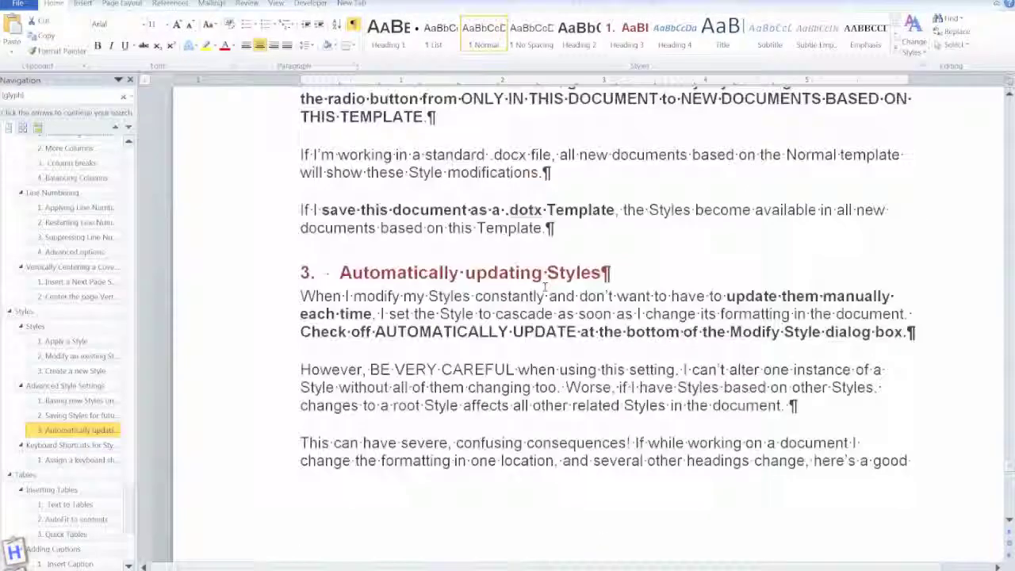
{"action": "scroll", "coordinate": [545, 286], "scroll_direction": "up", "scroll_amount": 15}
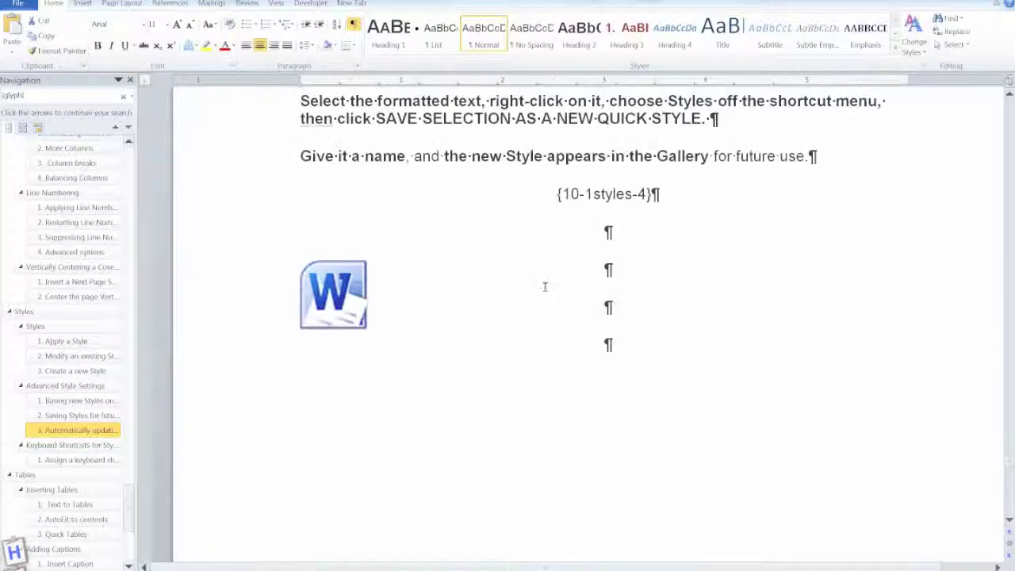